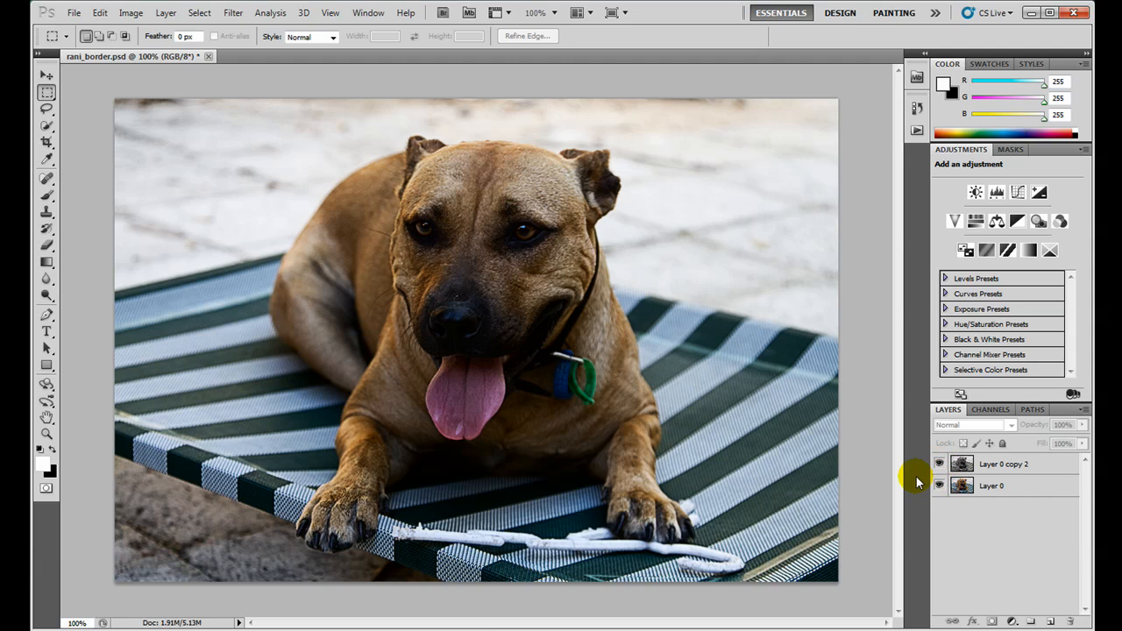
Create a new layer beneath Layer 0 and convert it into the Background layer
{"action": "left_click", "coordinate": [1049, 622]}
{"action": "left_click_drag", "start_coordinate": [985, 463], "coordinate": [991, 522]}
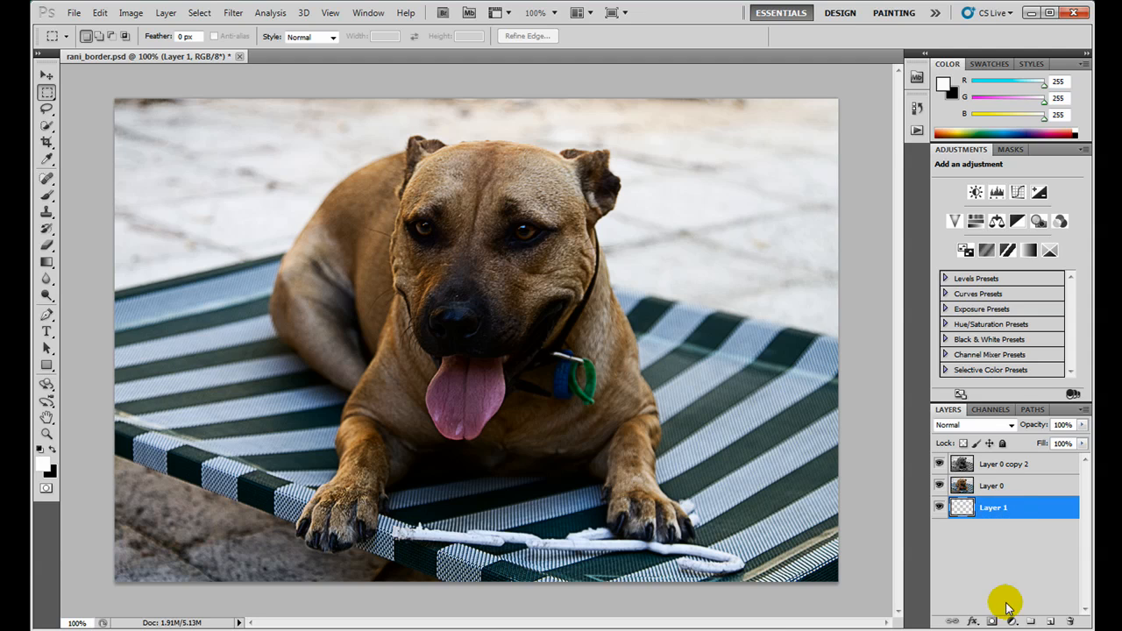
{"action": "left_click", "coordinate": [166, 12]}
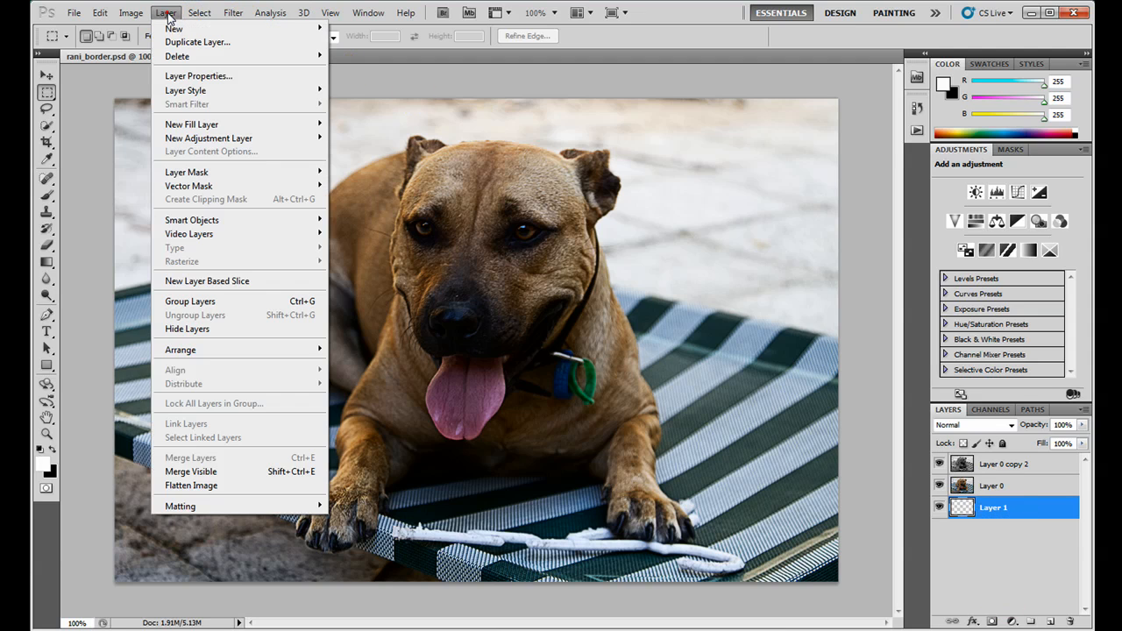
{"action": "mouse_move", "coordinate": [175, 28]}
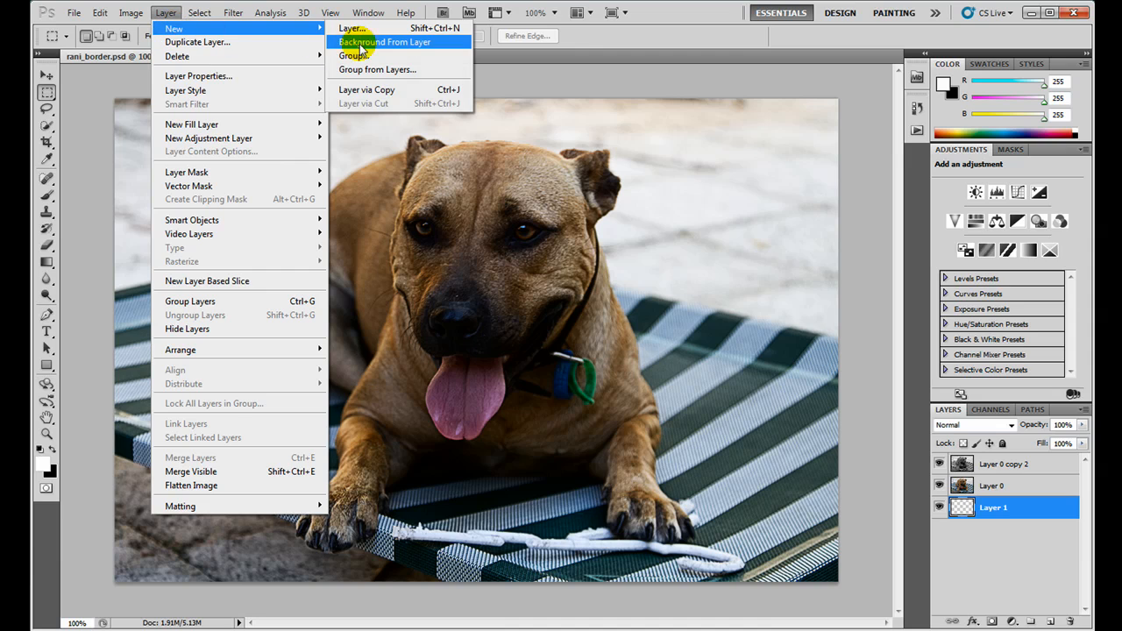
{"action": "left_click", "coordinate": [360, 43]}
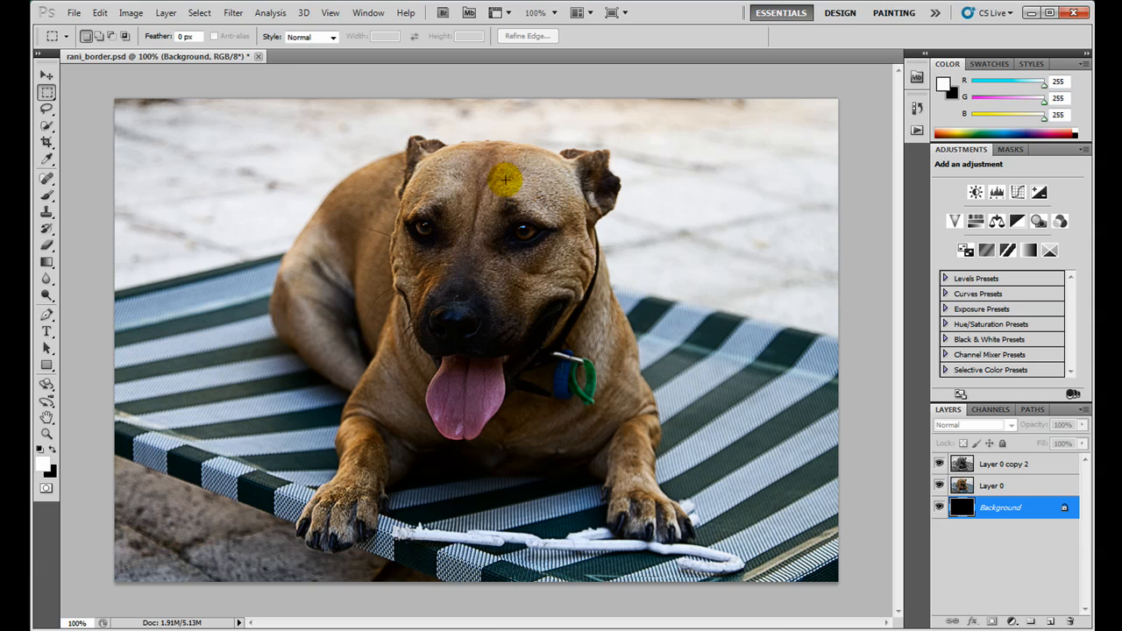
Show the recorded actions and run the CameraCarl set's Border action twice with black as the background colour
{"action": "left_click", "coordinate": [355, 19]}
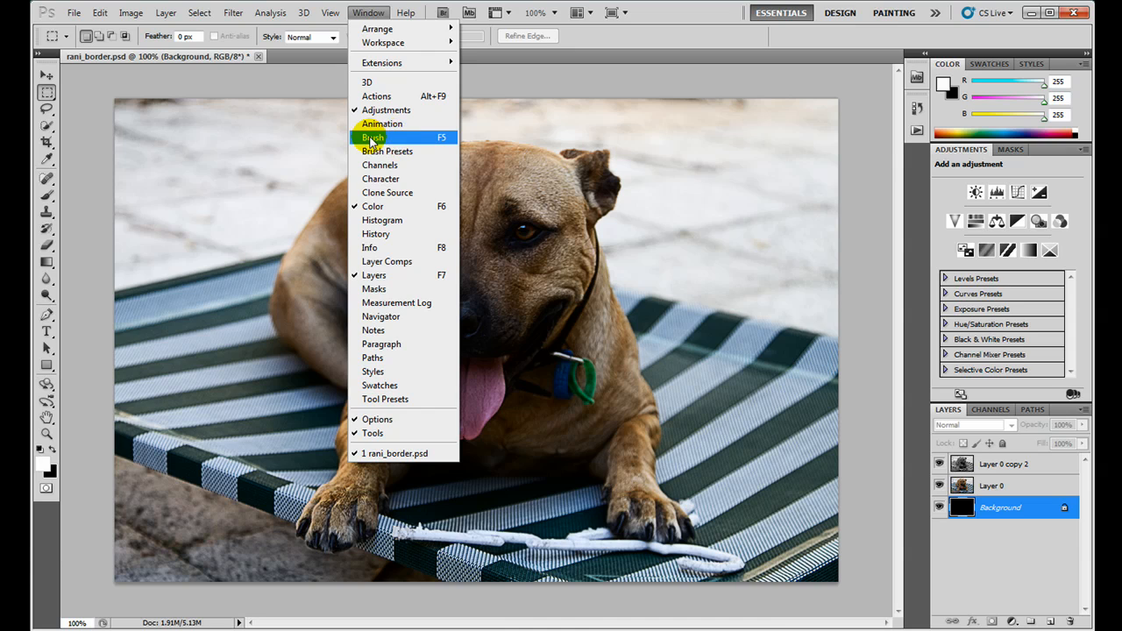
{"action": "left_click", "coordinate": [378, 96]}
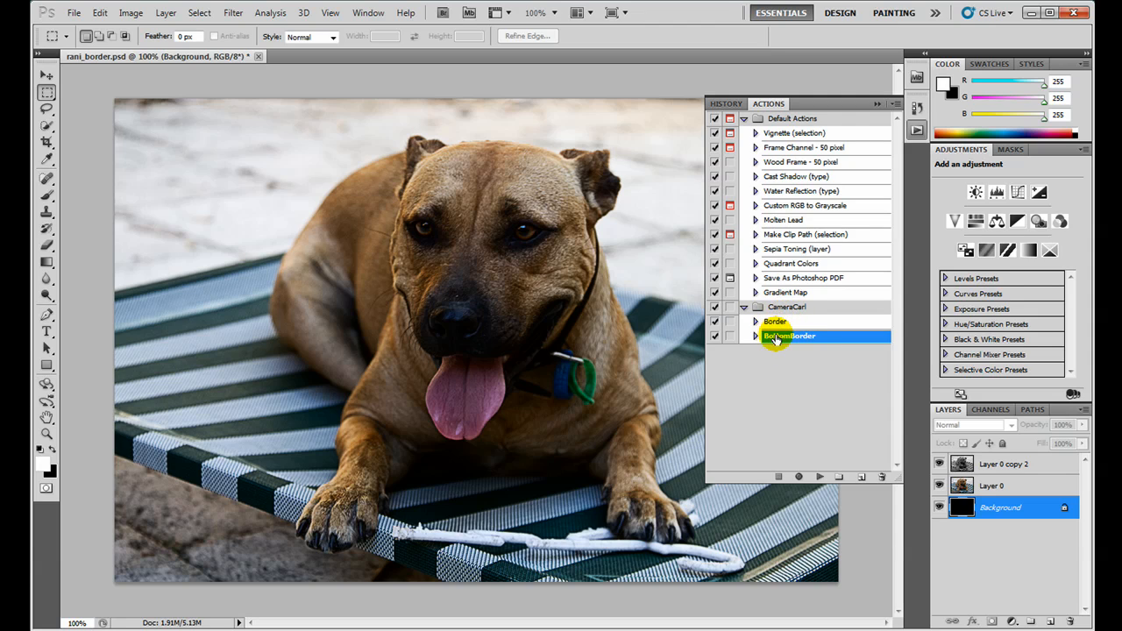
{"action": "left_click", "coordinate": [52, 449]}
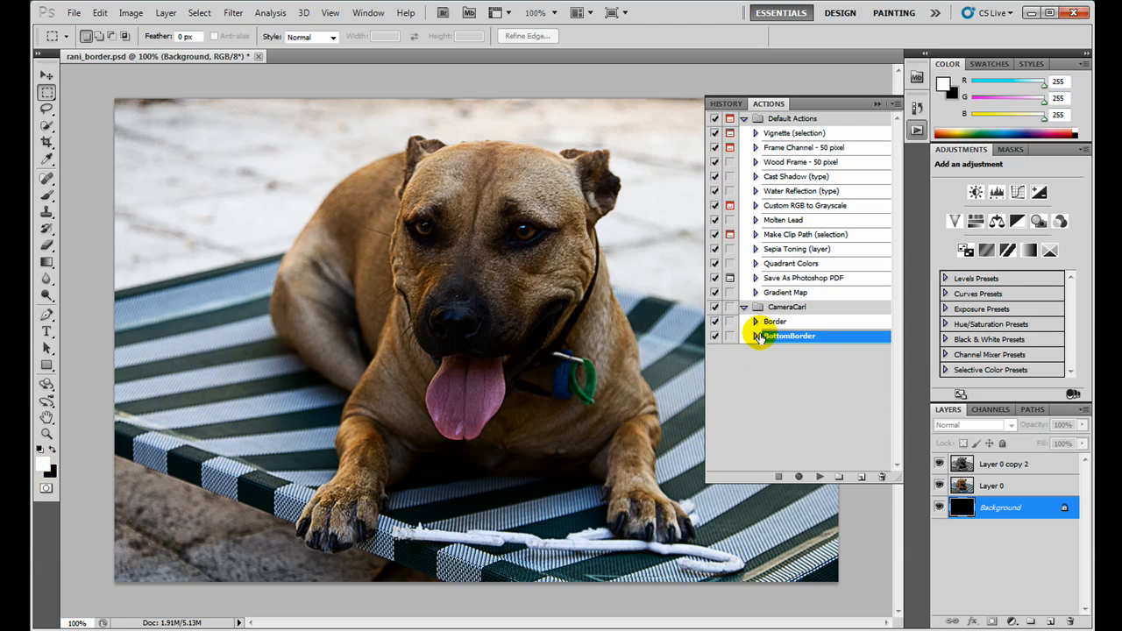
{"action": "left_click", "coordinate": [775, 323]}
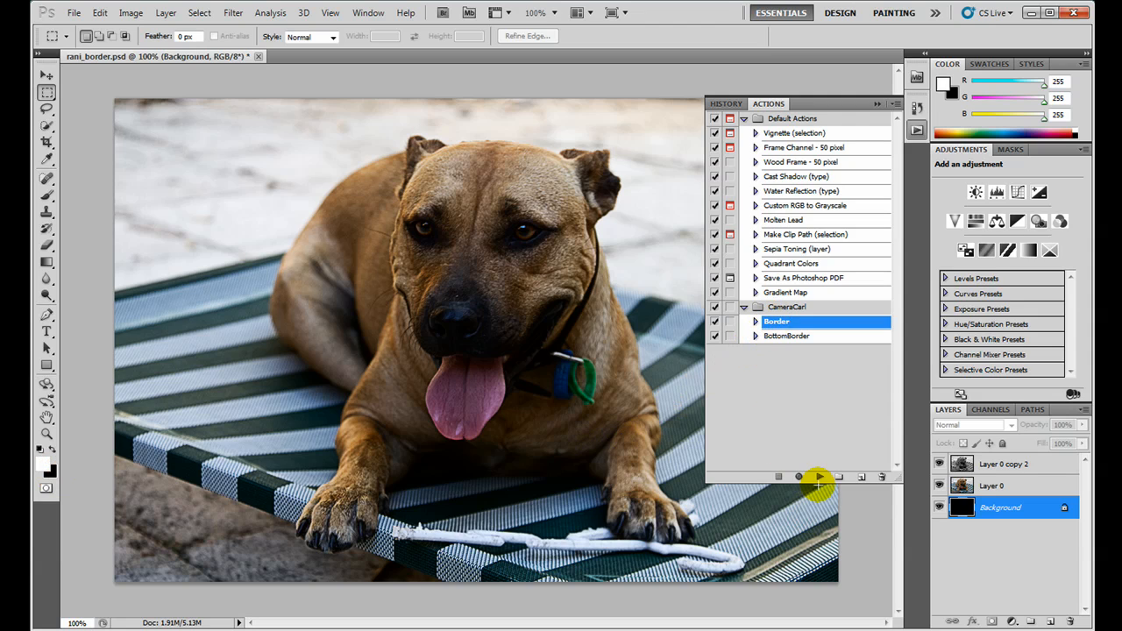
{"action": "left_click", "coordinate": [818, 479]}
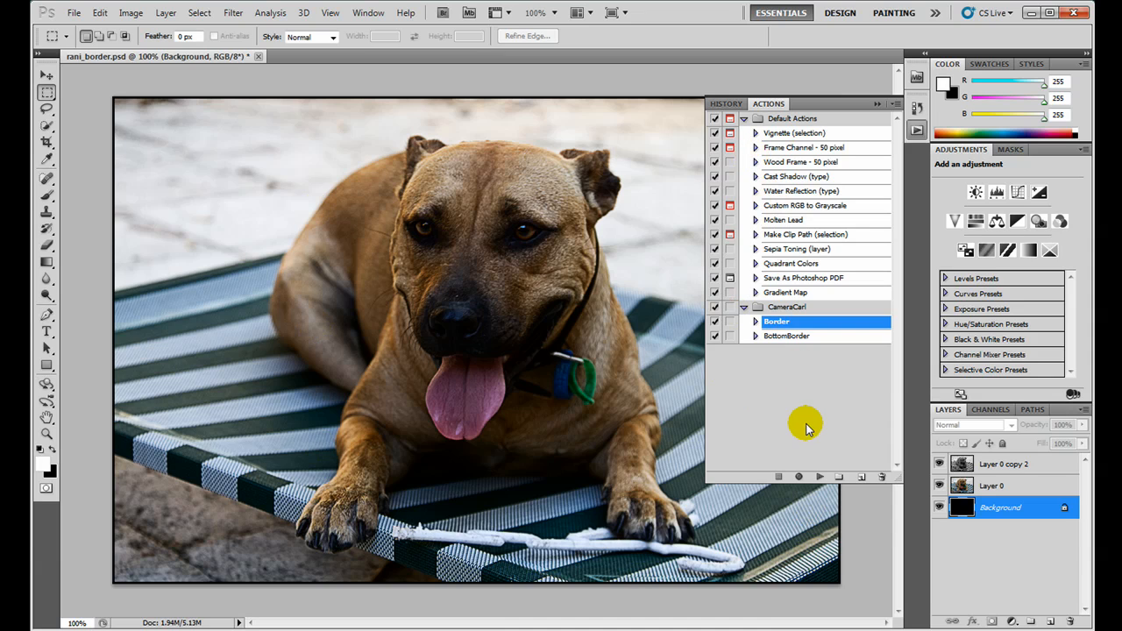
{"action": "left_click", "coordinate": [820, 476]}
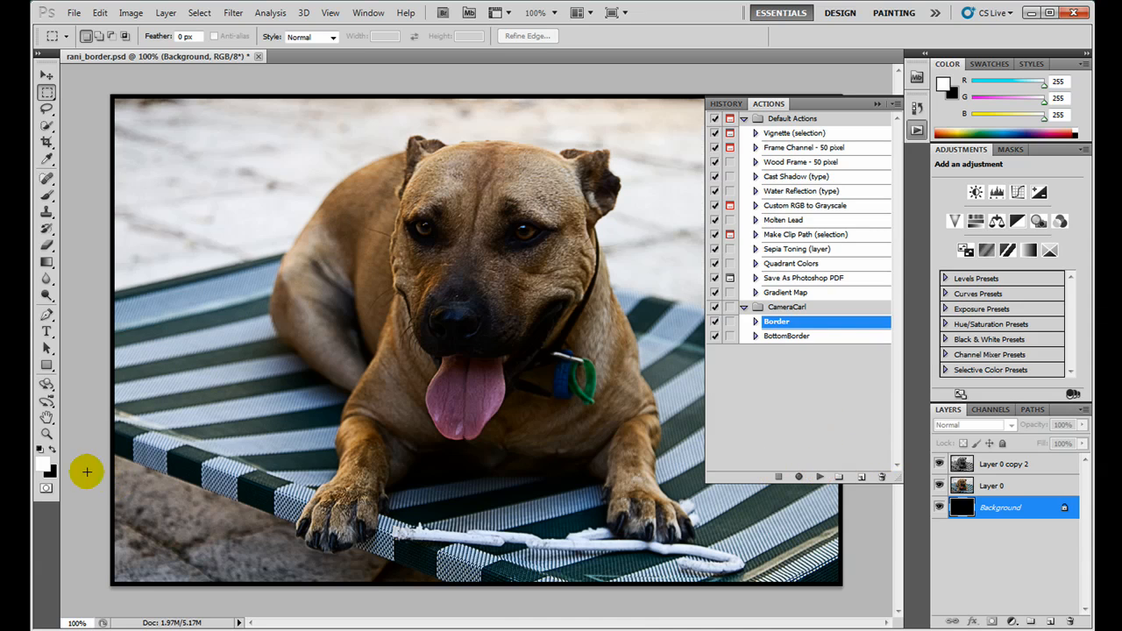
Run the Border action with white as the background colour, and again after switching the background colour back to black
{"action": "left_click", "coordinate": [52, 449]}
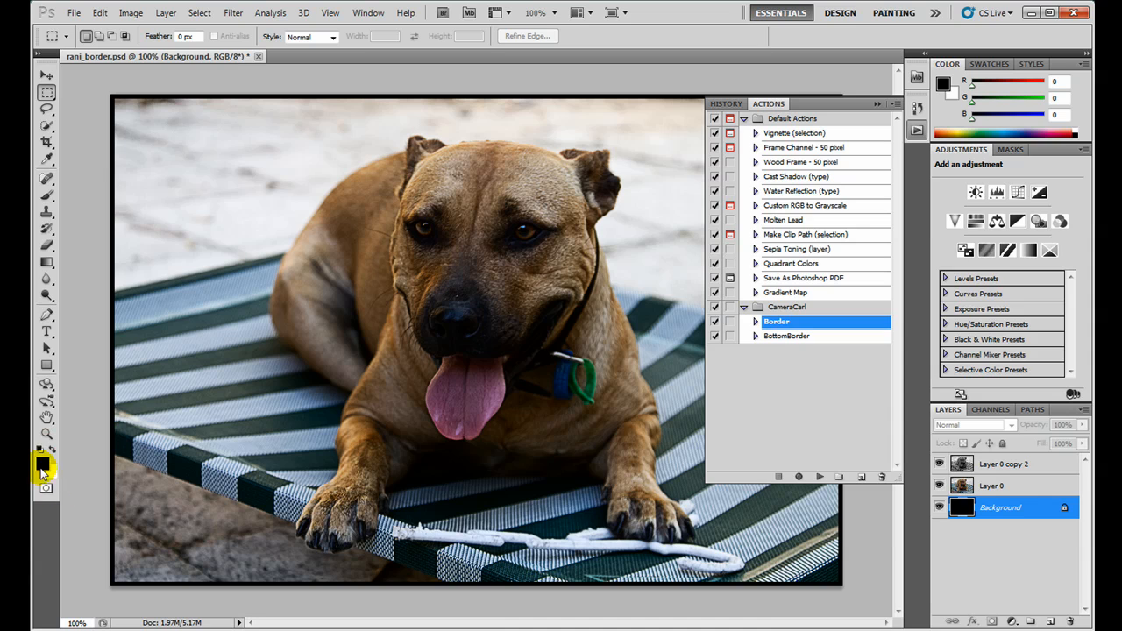
{"action": "left_click", "coordinate": [819, 476]}
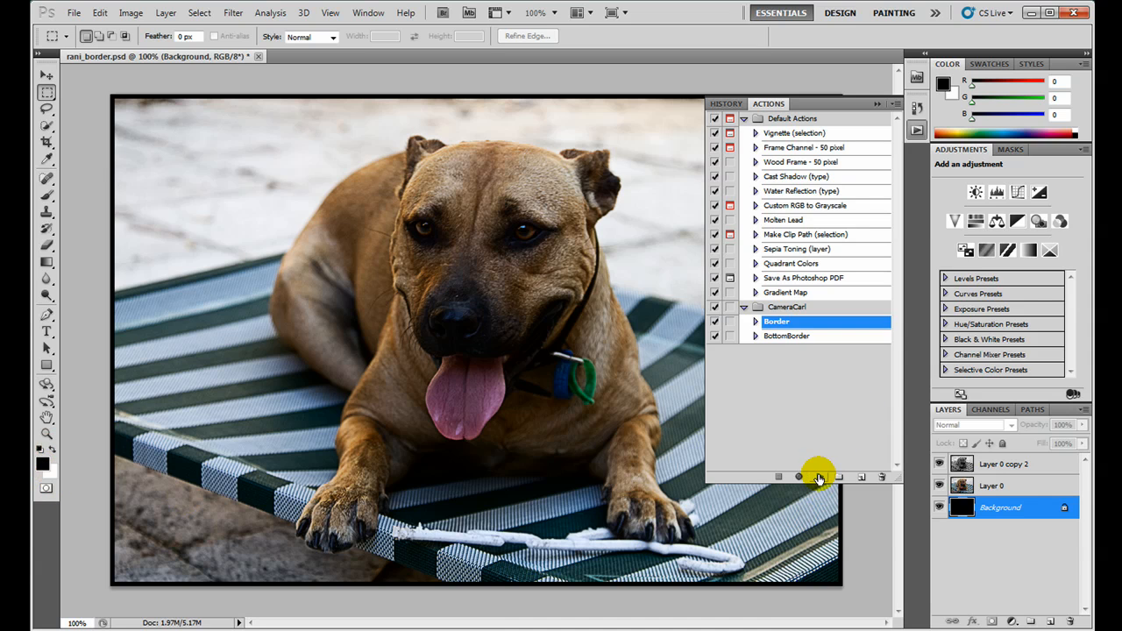
{"action": "left_click", "coordinate": [51, 450]}
{"action": "left_click", "coordinate": [820, 476]}
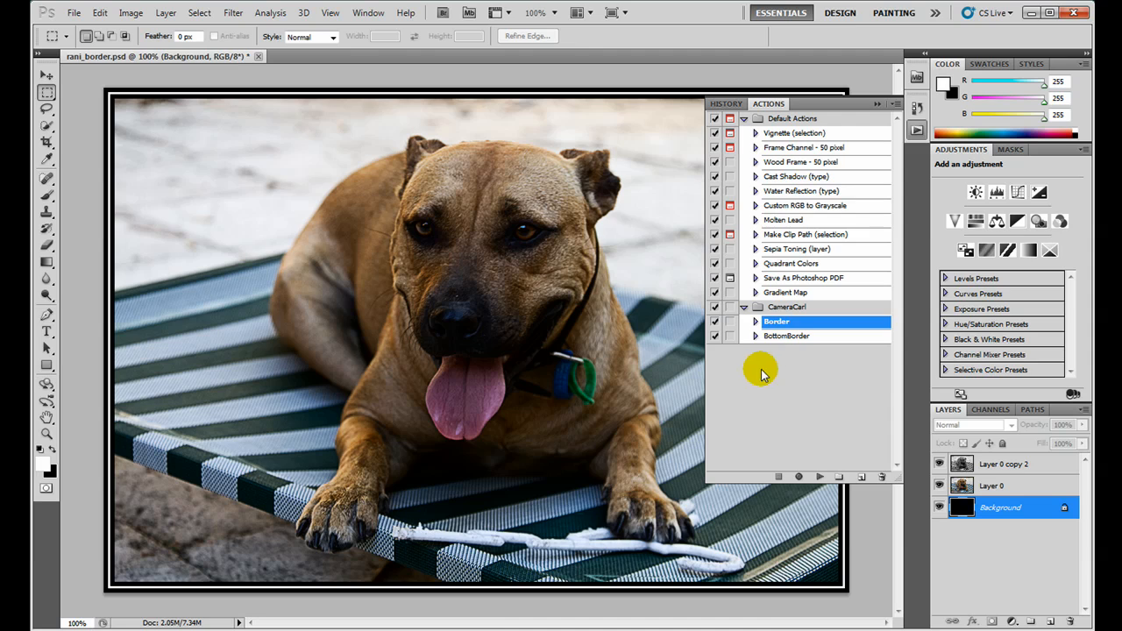
Run the BottomBorder action and add the centred white caption "Rani" in the black strip below the photo
{"action": "left_click", "coordinate": [783, 340]}
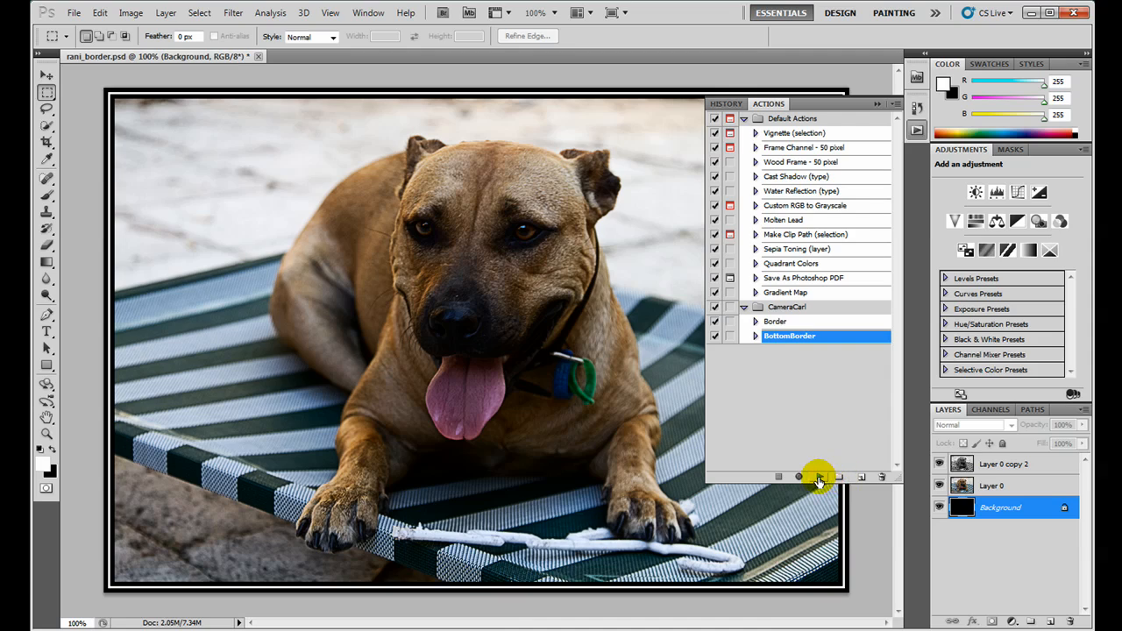
{"action": "left_click", "coordinate": [820, 478]}
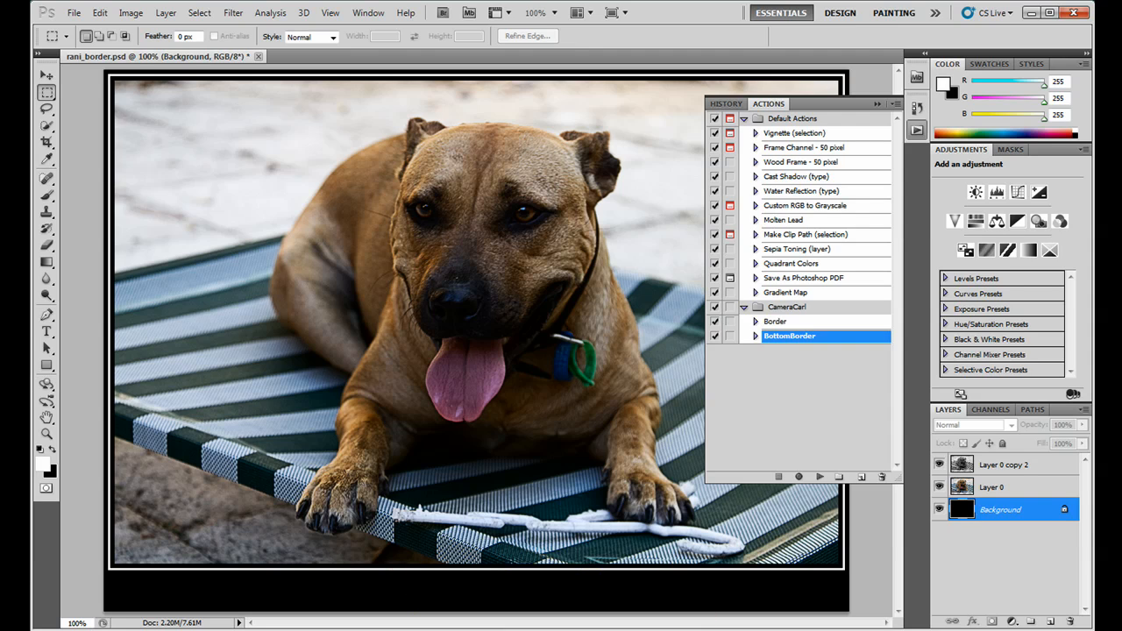
{"action": "left_click", "coordinate": [48, 333]}
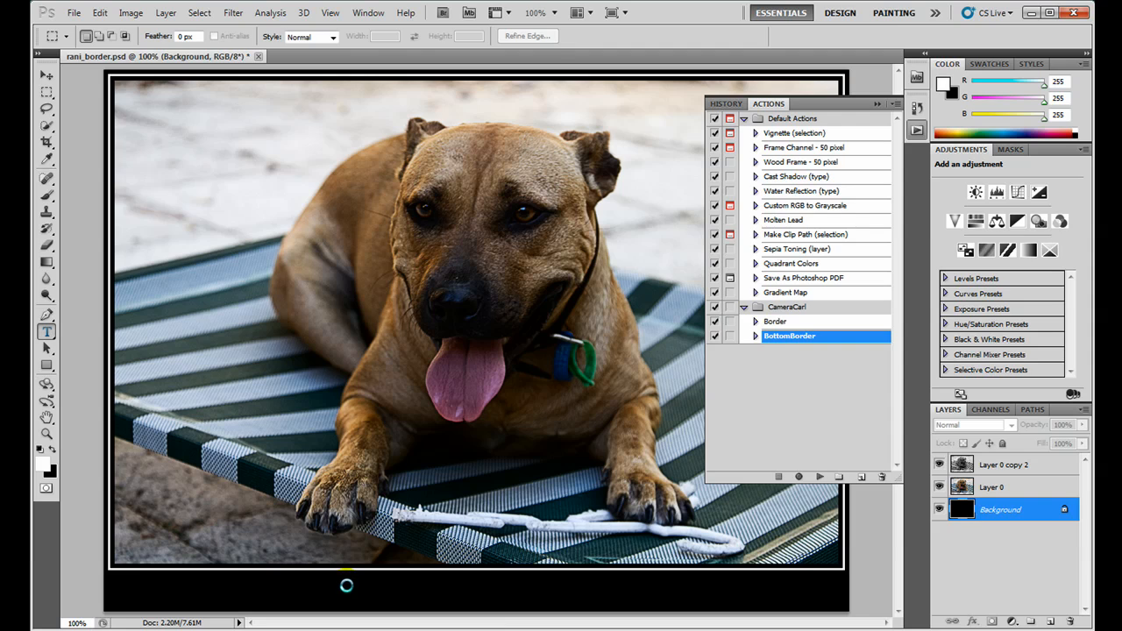
{"action": "left_click_drag", "start_coordinate": [357, 585], "coordinate": [656, 599]}
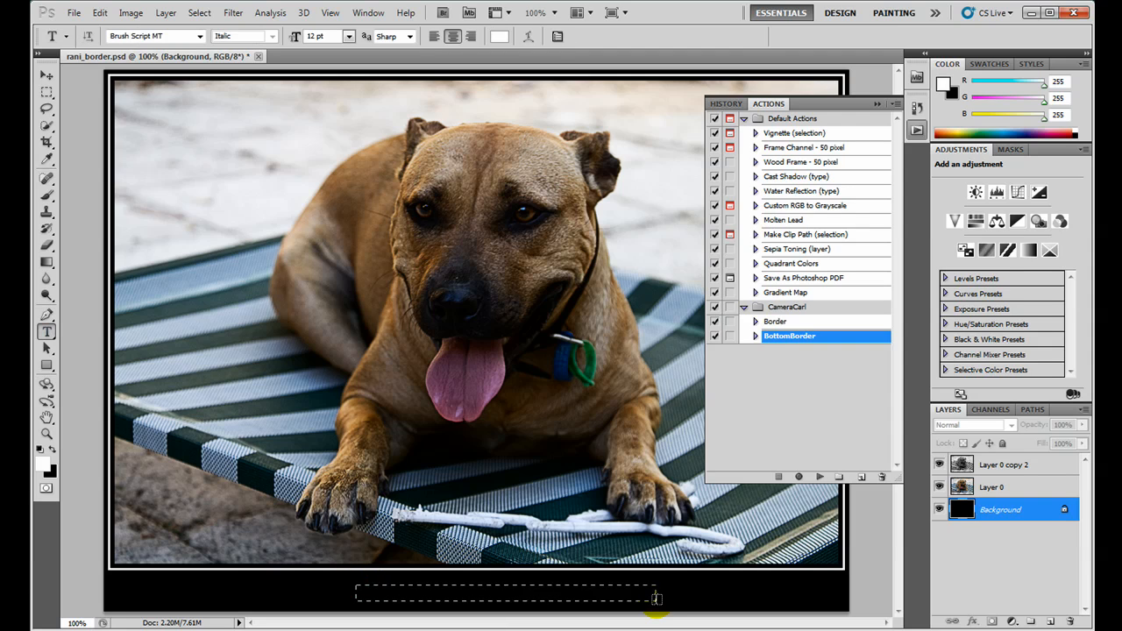
{"action": "type", "text": "Rani"}
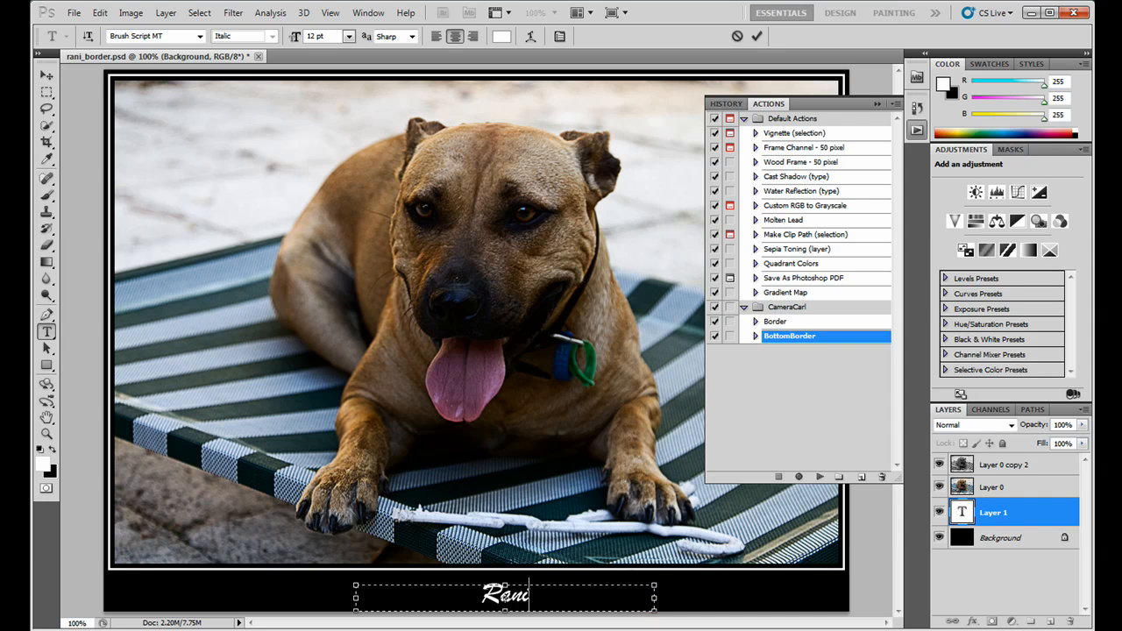
Align the Rani text layer to the horizontal centre of the Background and nudge it slightly upward
{"action": "left_click", "coordinate": [46, 75]}
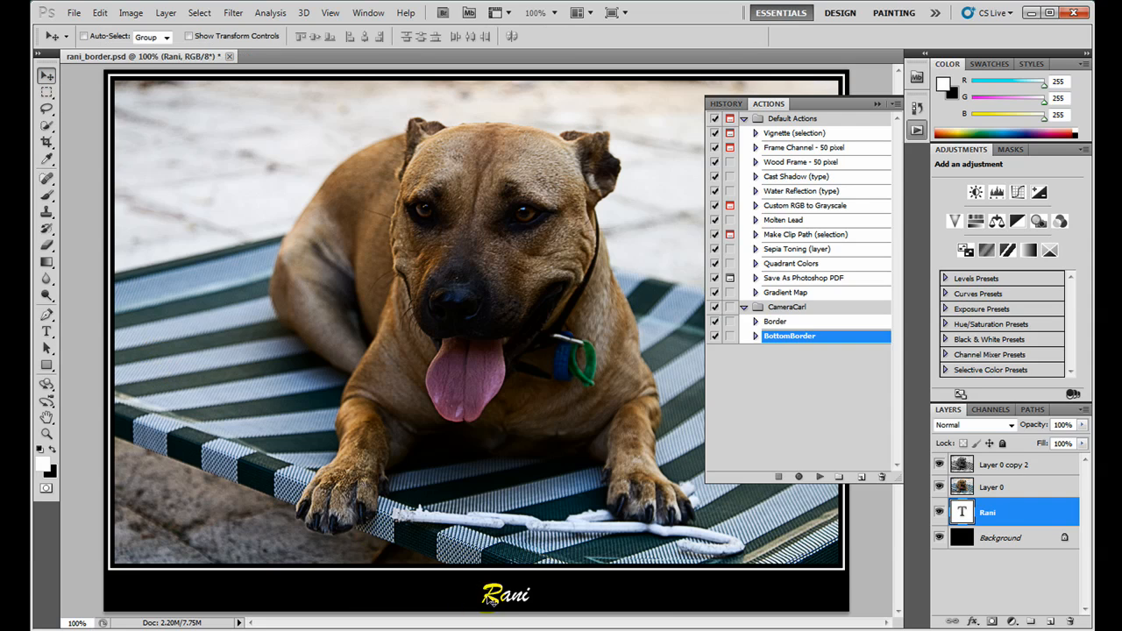
{"action": "left_click", "coordinate": [1004, 537], "text": "shift"}
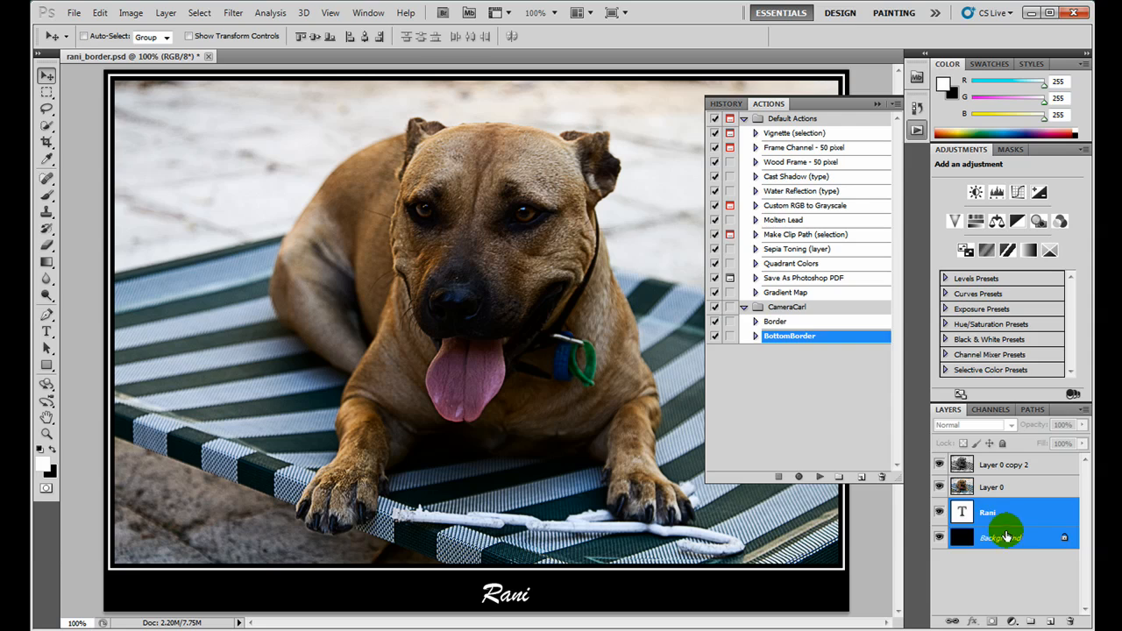
{"action": "left_click", "coordinate": [365, 37]}
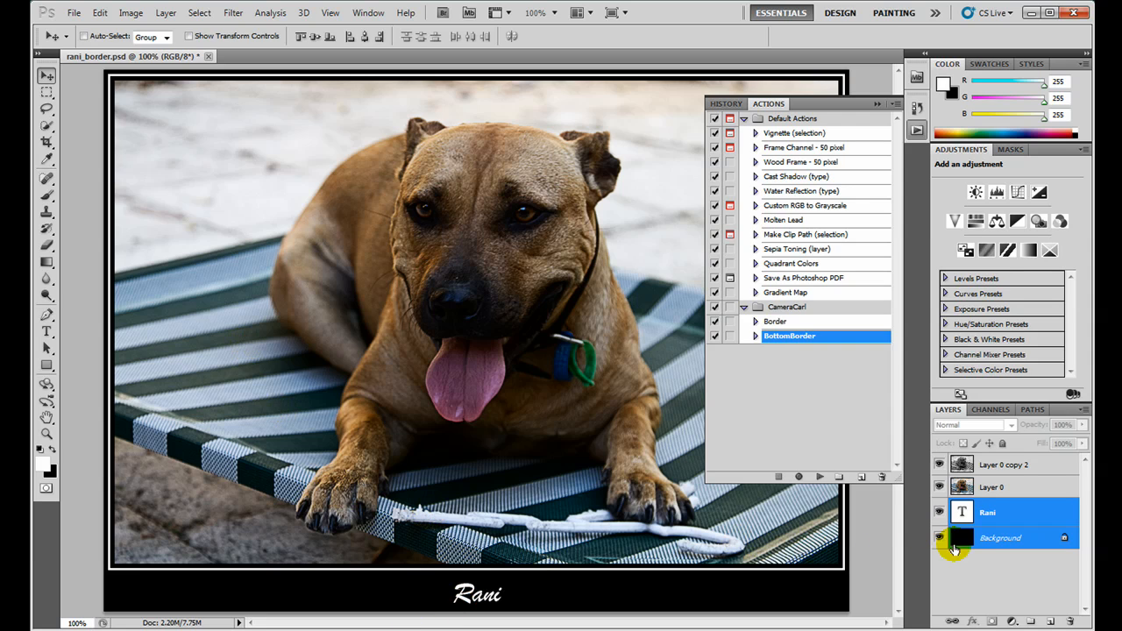
{"action": "left_click", "coordinate": [979, 513]}
{"action": "key", "text": "Up"}
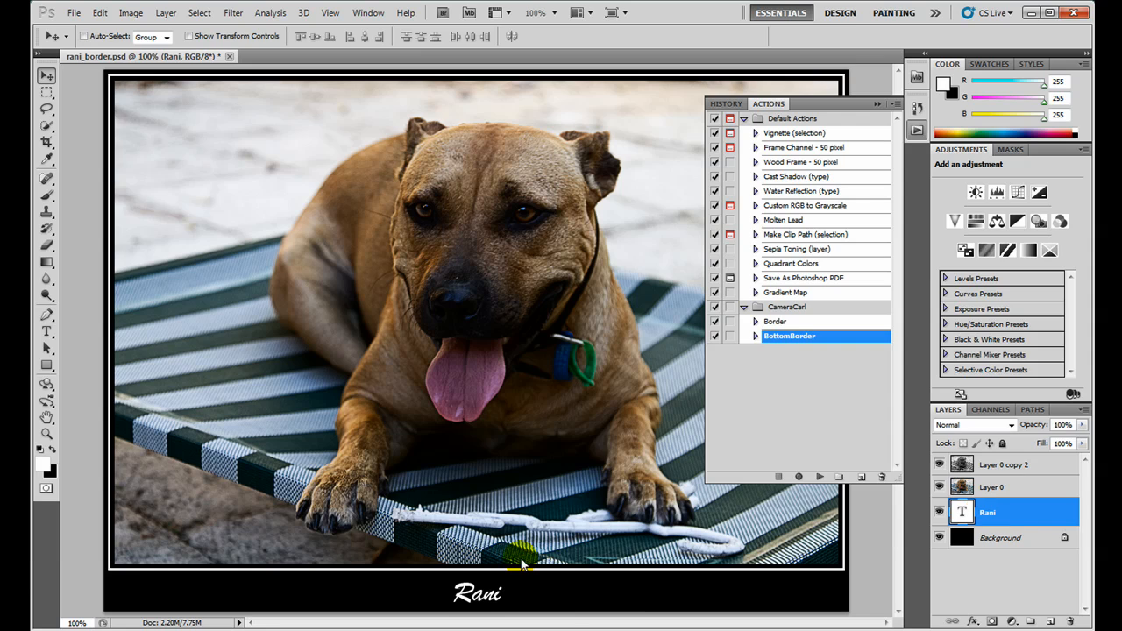
{"action": "key", "text": "Up"}
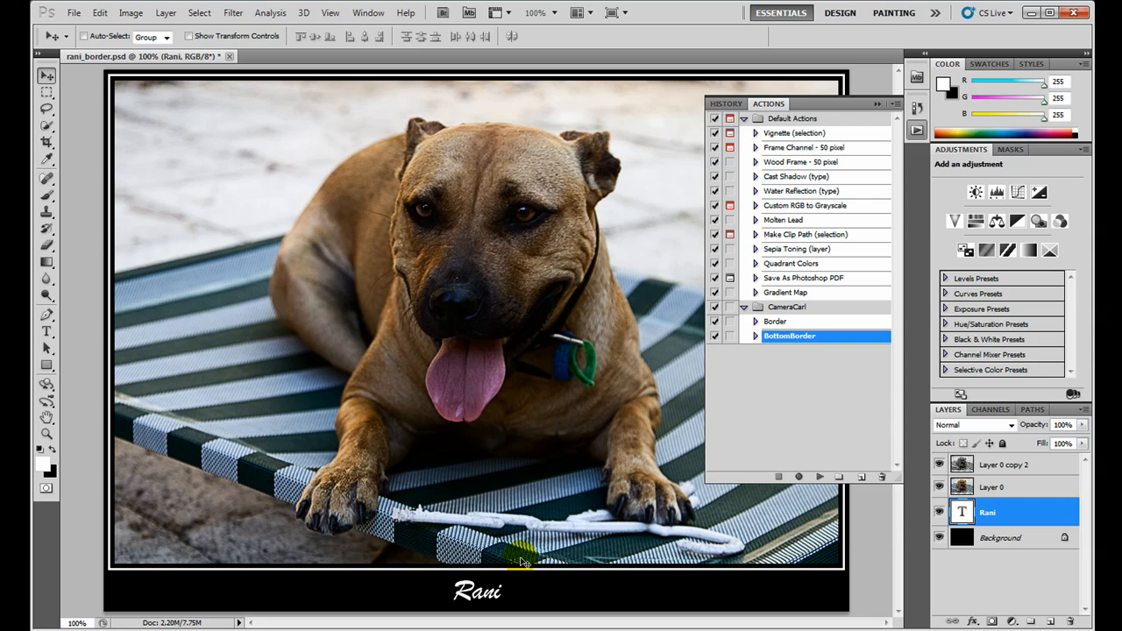
Delete the existing CameraCarl action set and create a new empty action set named CameraCarl
{"action": "left_click_drag", "start_coordinate": [782, 308], "coordinate": [881, 478]}
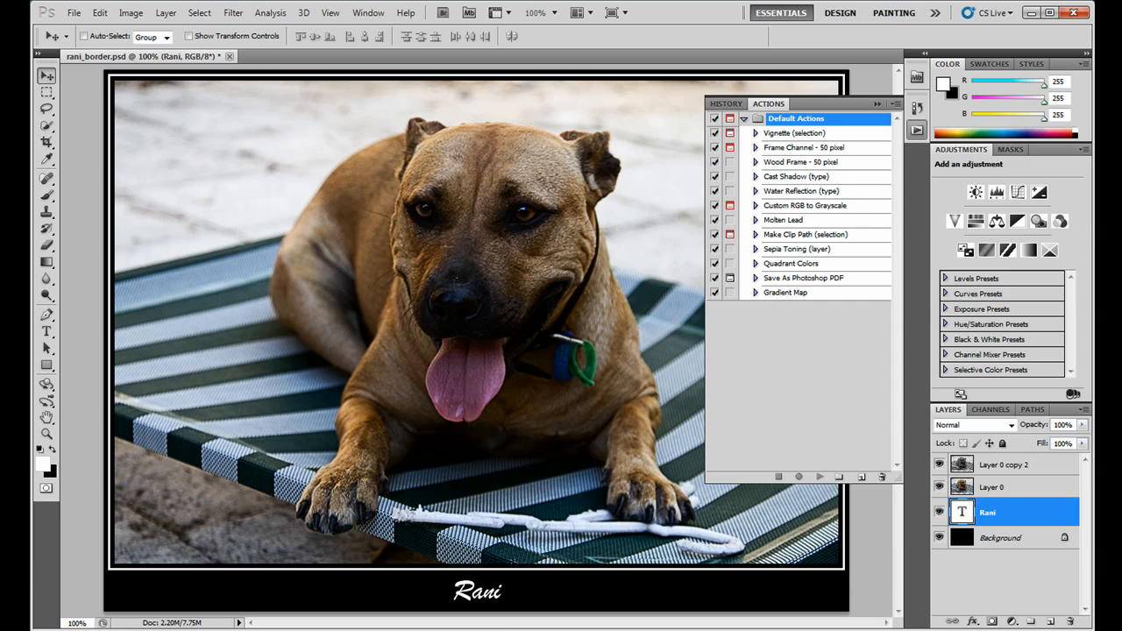
{"action": "left_click", "coordinate": [840, 476]}
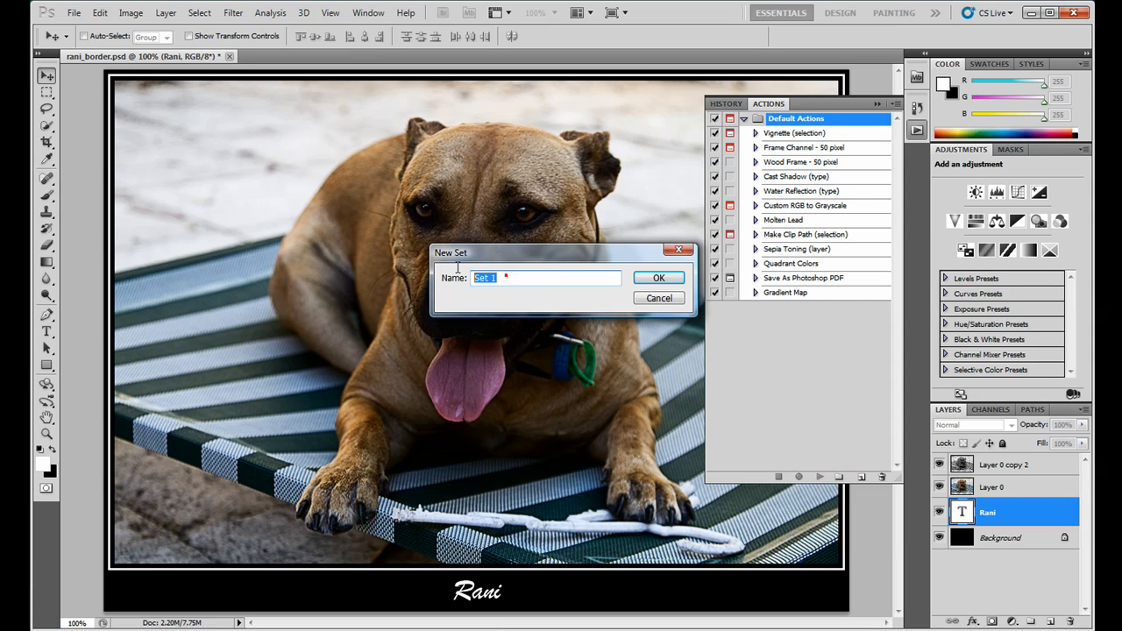
{"action": "type", "text": "CameraCarl"}
{"action": "left_click", "coordinate": [657, 277]}
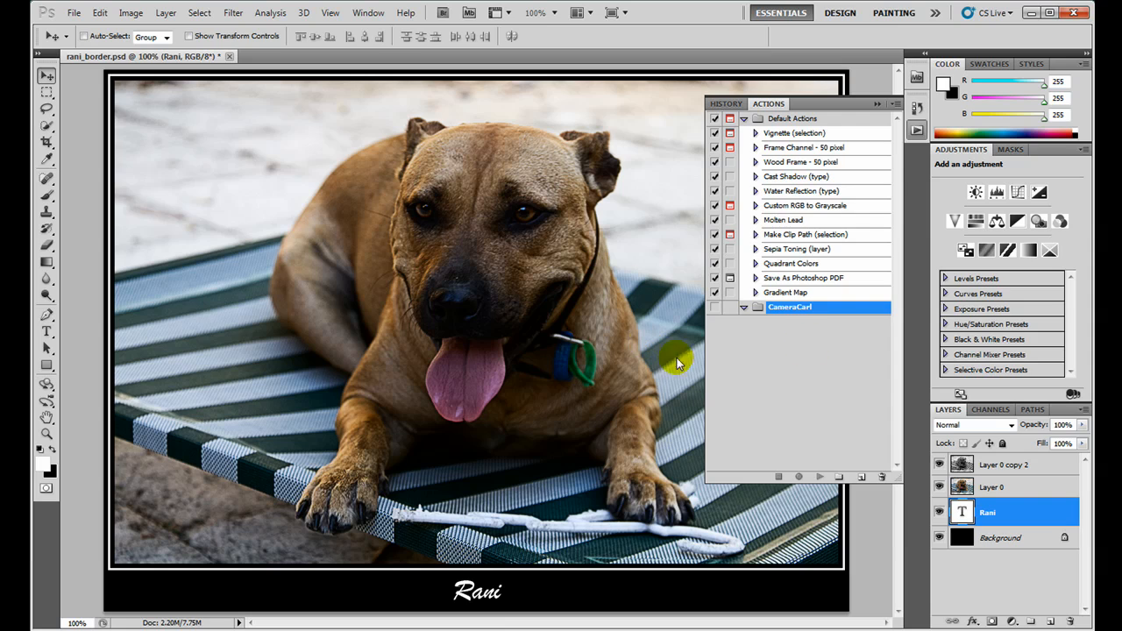
Start recording a new action named Border in the CameraCarl set, with the function key left at None
{"action": "left_click", "coordinate": [861, 479]}
{"action": "left_click", "coordinate": [569, 281]}
{"action": "type", "text": "Border"}
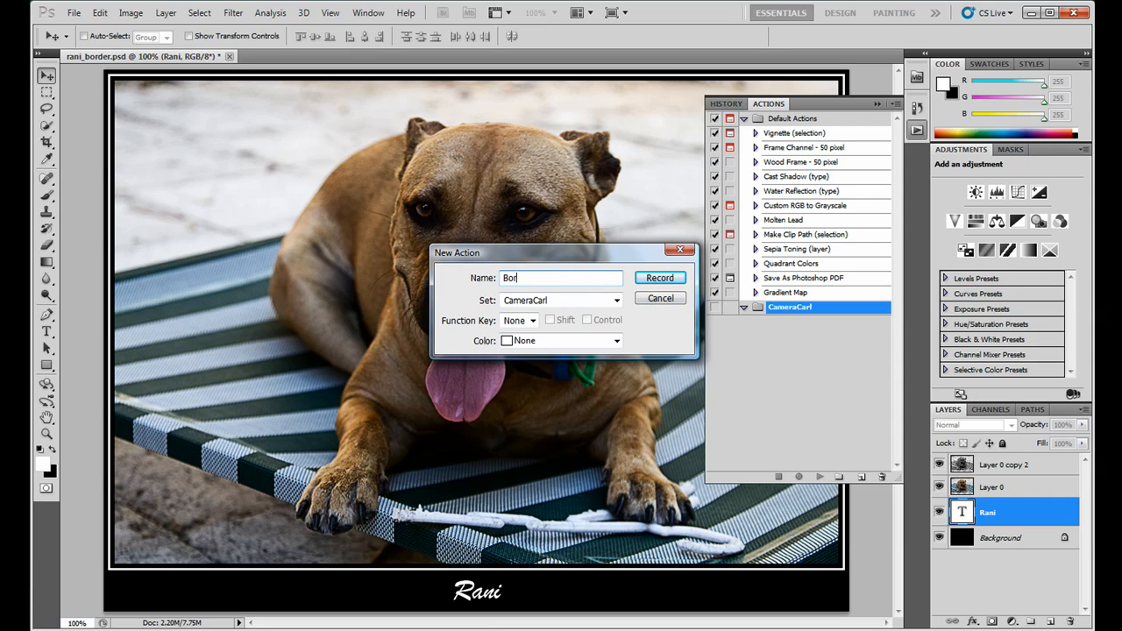
{"action": "left_click", "coordinate": [533, 321]}
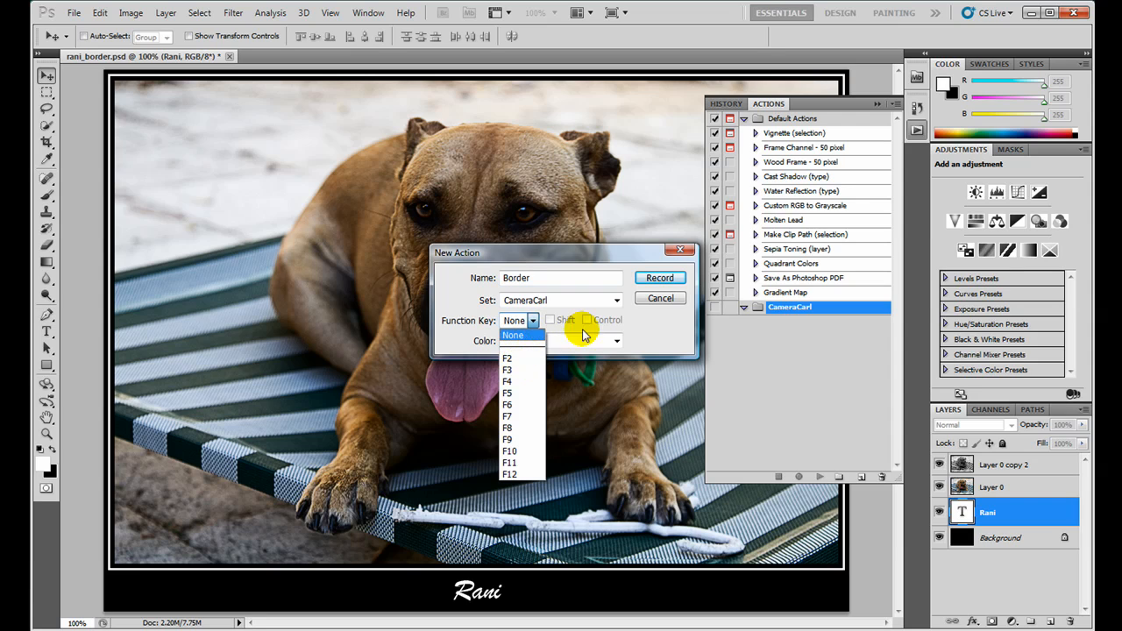
{"action": "left_click", "coordinate": [651, 326]}
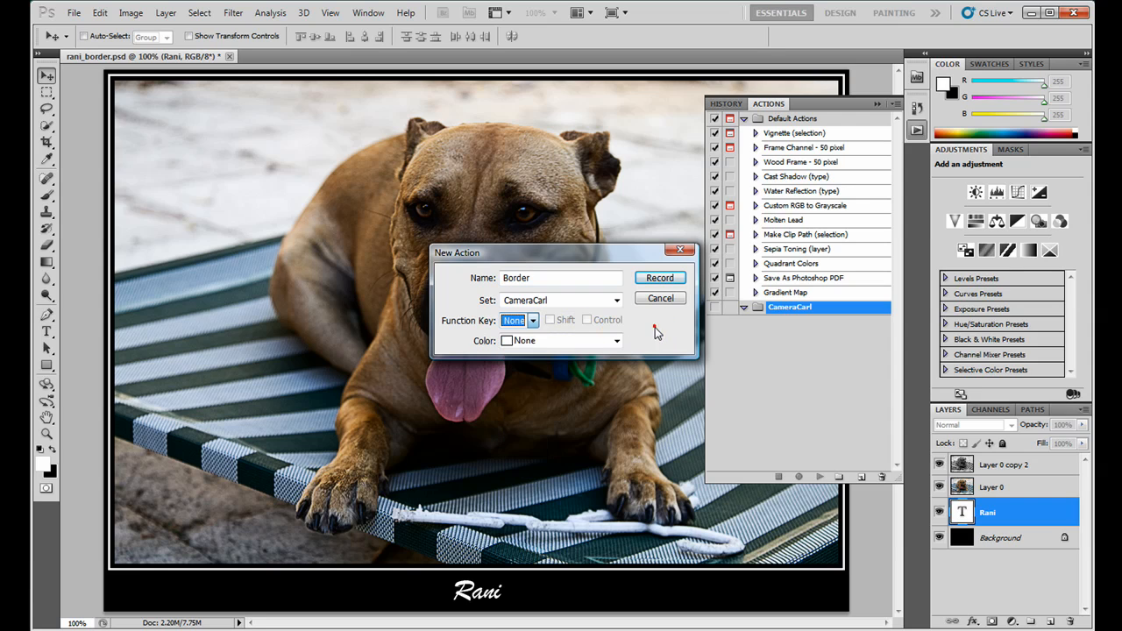
{"action": "left_click", "coordinate": [660, 278]}
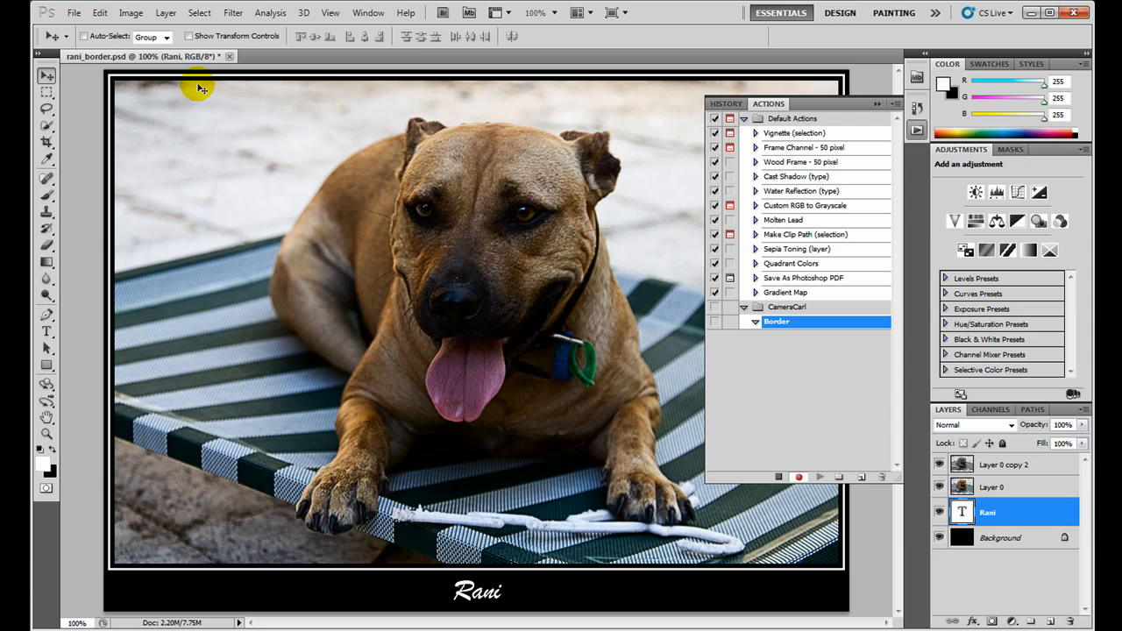
Begin a relative canvas resize for the Border action, entering 6 for both the added width and height
{"action": "left_click", "coordinate": [129, 14]}
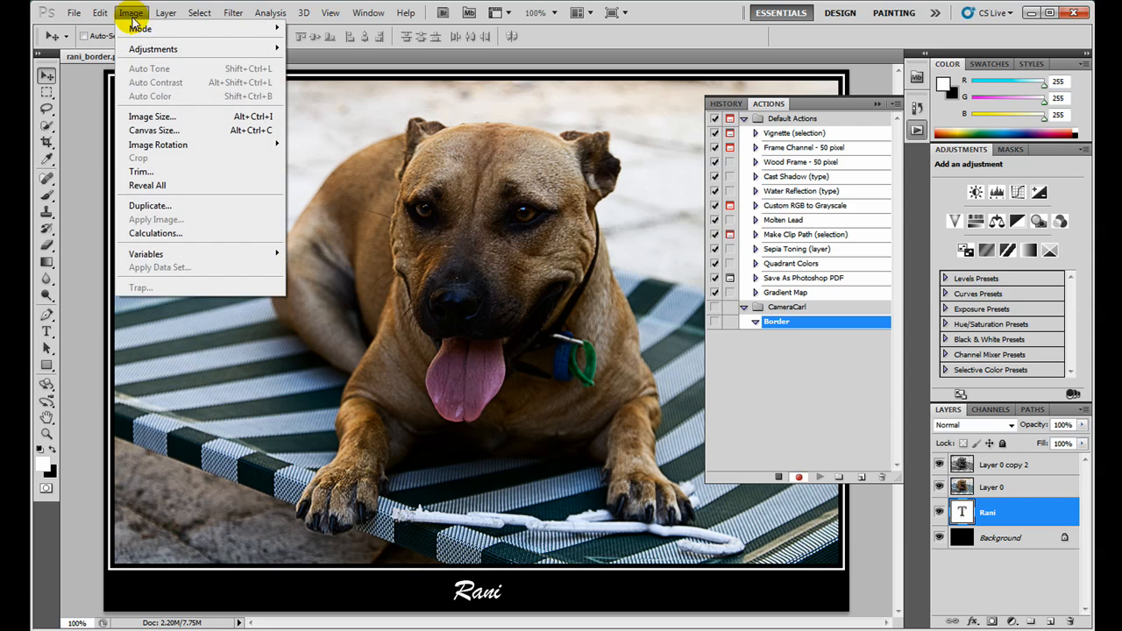
{"action": "left_click", "coordinate": [153, 130]}
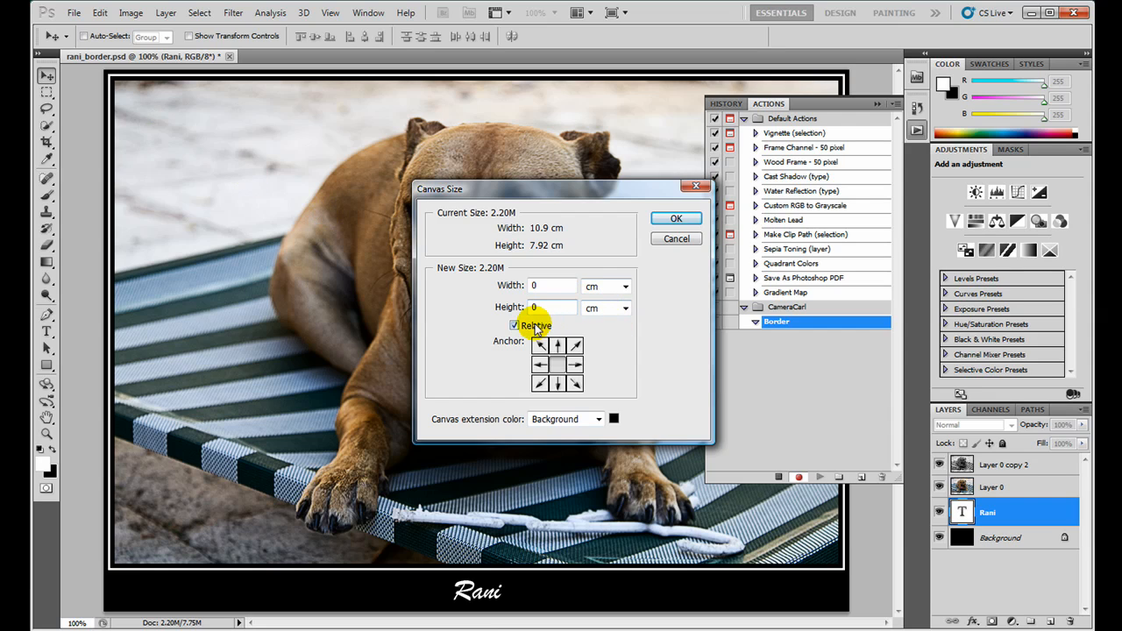
{"action": "left_click", "coordinate": [514, 325]}
{"action": "double_click", "coordinate": [547, 285]}
{"action": "type", "text": "6"}
{"action": "double_click", "coordinate": [541, 307]}
{"action": "type", "text": "6"}
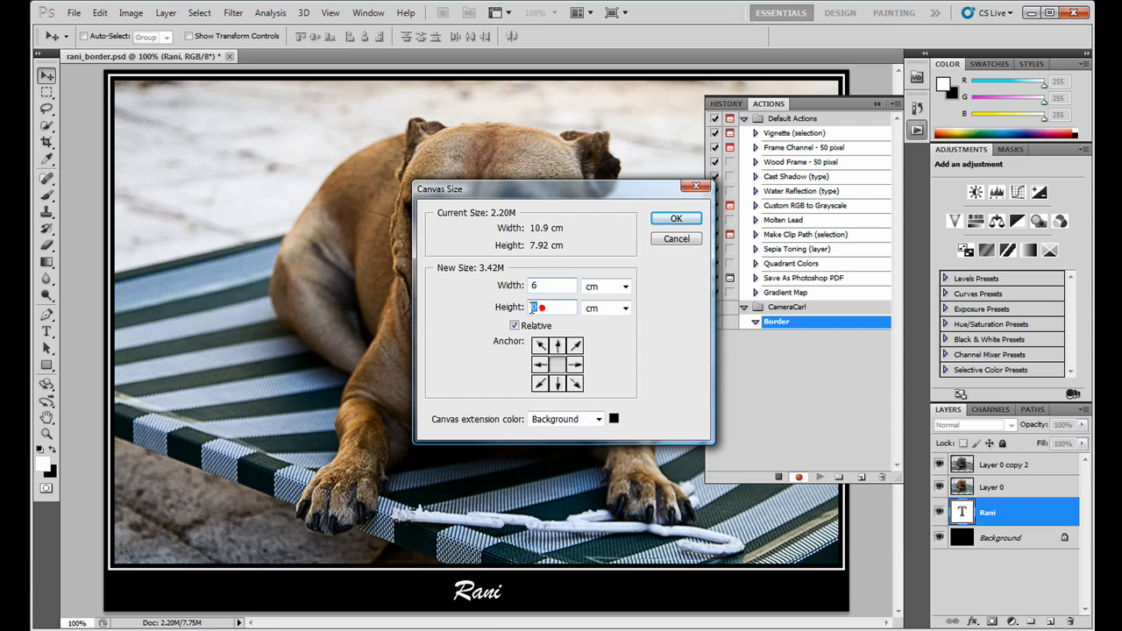
Switch the canvas size units to pixels and apply the 6 by 6 pixel black extension anchored at the centre
{"action": "left_click", "coordinate": [625, 285]}
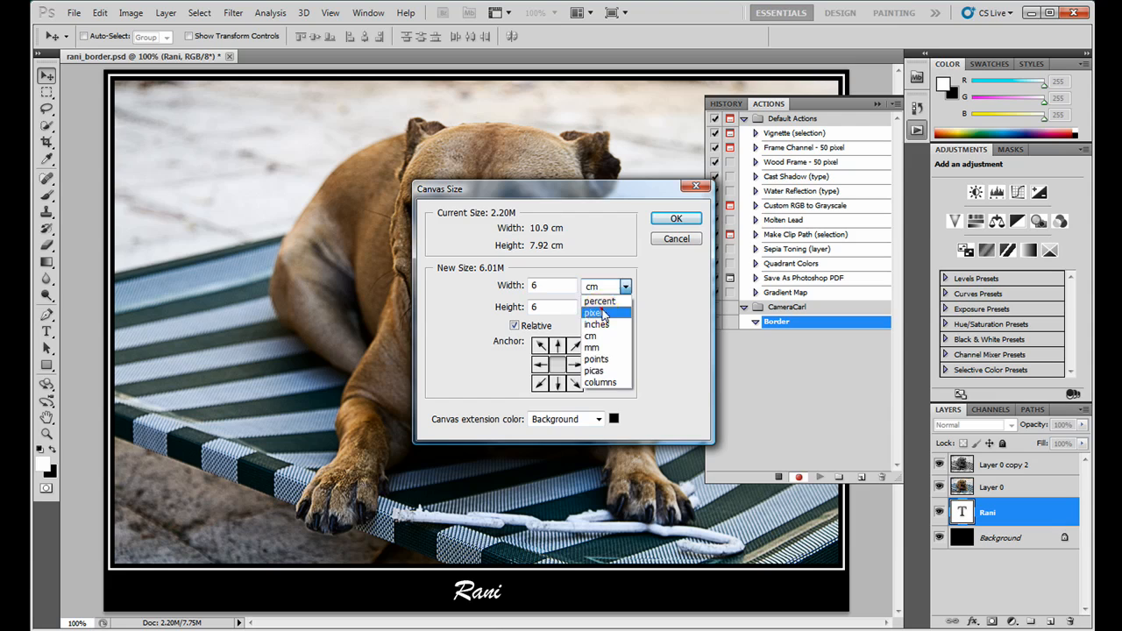
{"action": "left_click", "coordinate": [600, 312]}
{"action": "double_click", "coordinate": [561, 285]}
{"action": "type", "text": "6"}
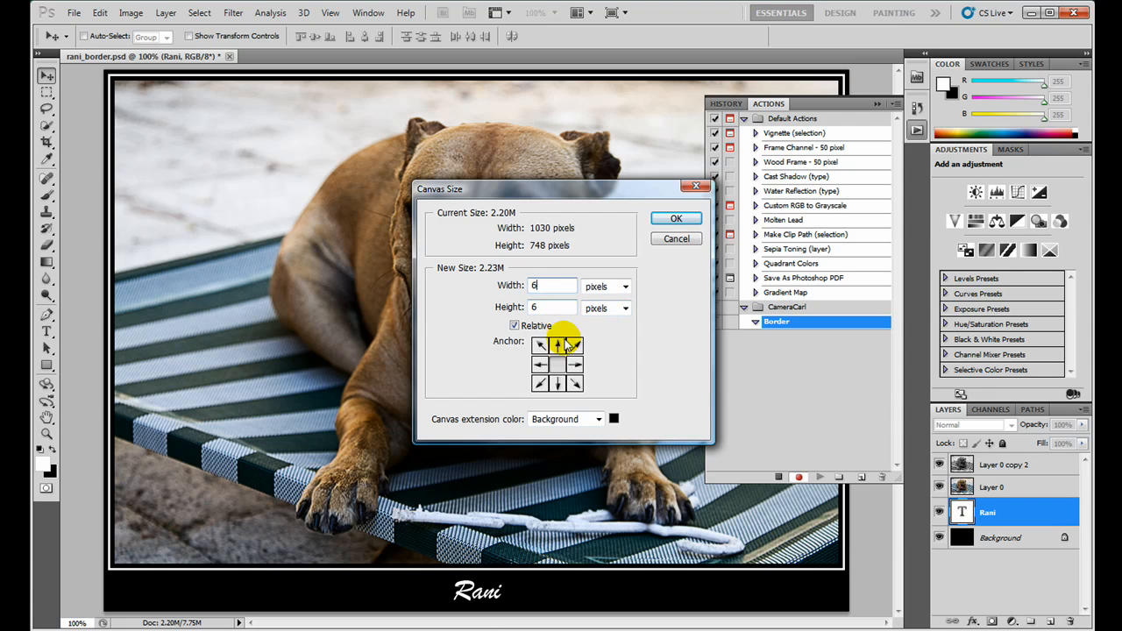
{"action": "left_click", "coordinate": [547, 306]}
{"action": "left_click", "coordinate": [558, 367]}
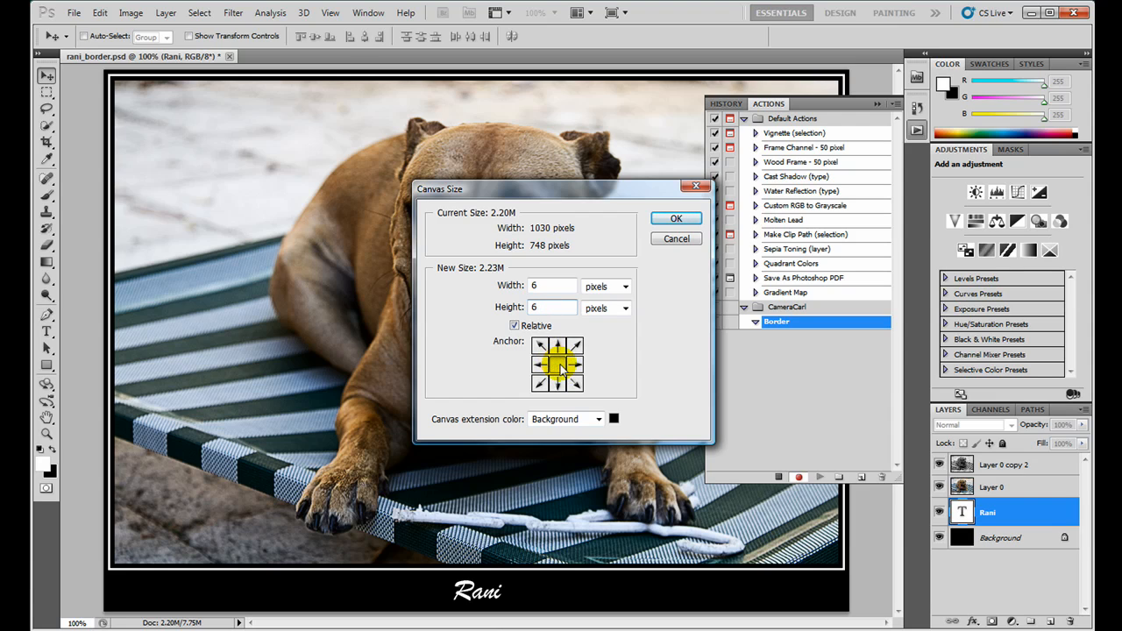
{"action": "left_click", "coordinate": [576, 383]}
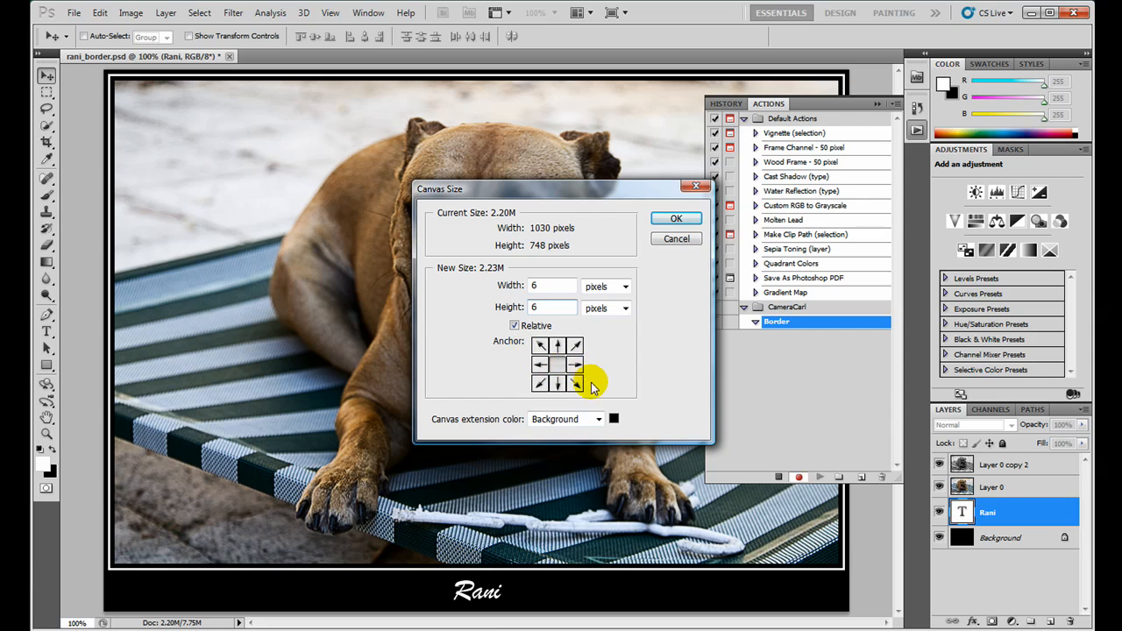
{"action": "left_click", "coordinate": [670, 219]}
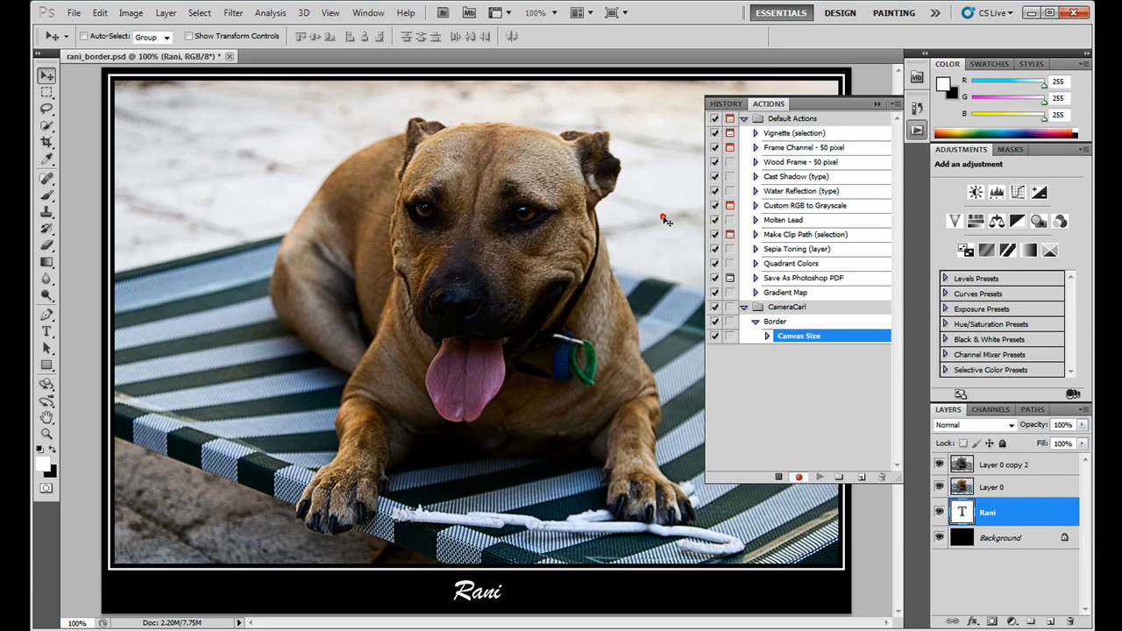
Stop recording the Border action and play it repeatedly to widen the black border around the image
{"action": "left_click", "coordinate": [779, 478]}
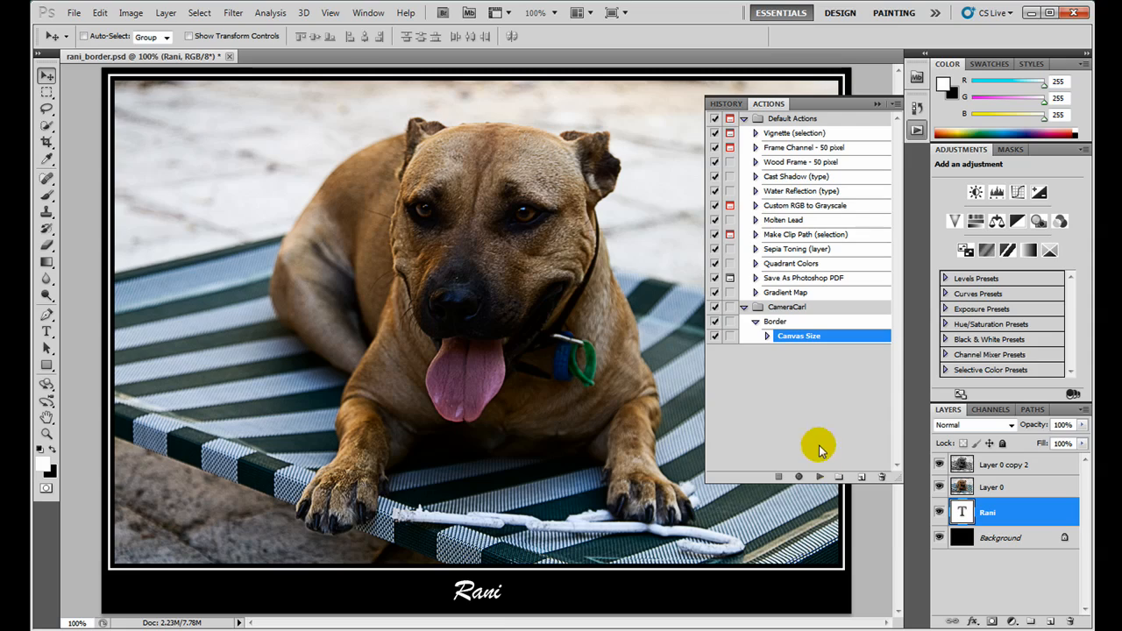
{"action": "left_click", "coordinate": [818, 478]}
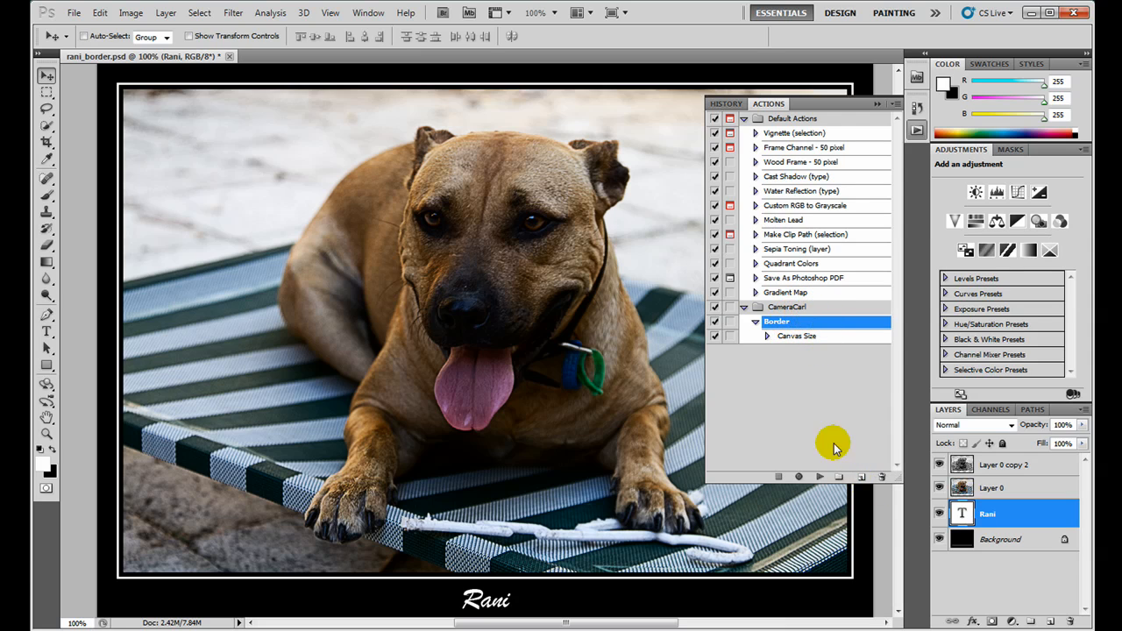
{"action": "left_click", "coordinate": [755, 321]}
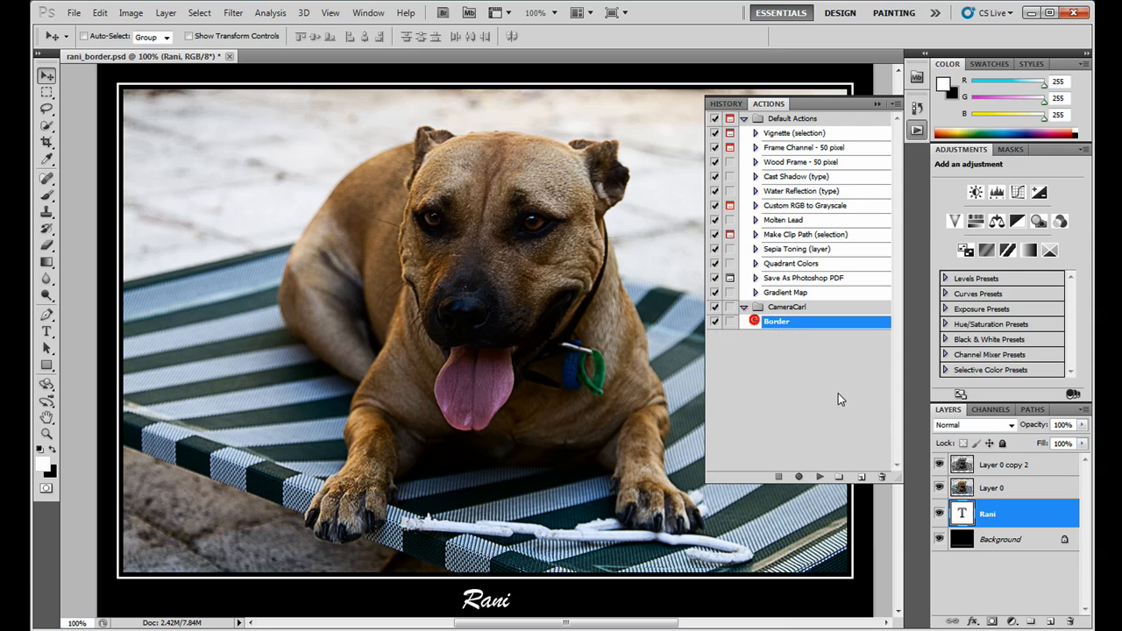
Start recording a new action named BorderBottom in the CameraCarl set
{"action": "left_click", "coordinate": [862, 477]}
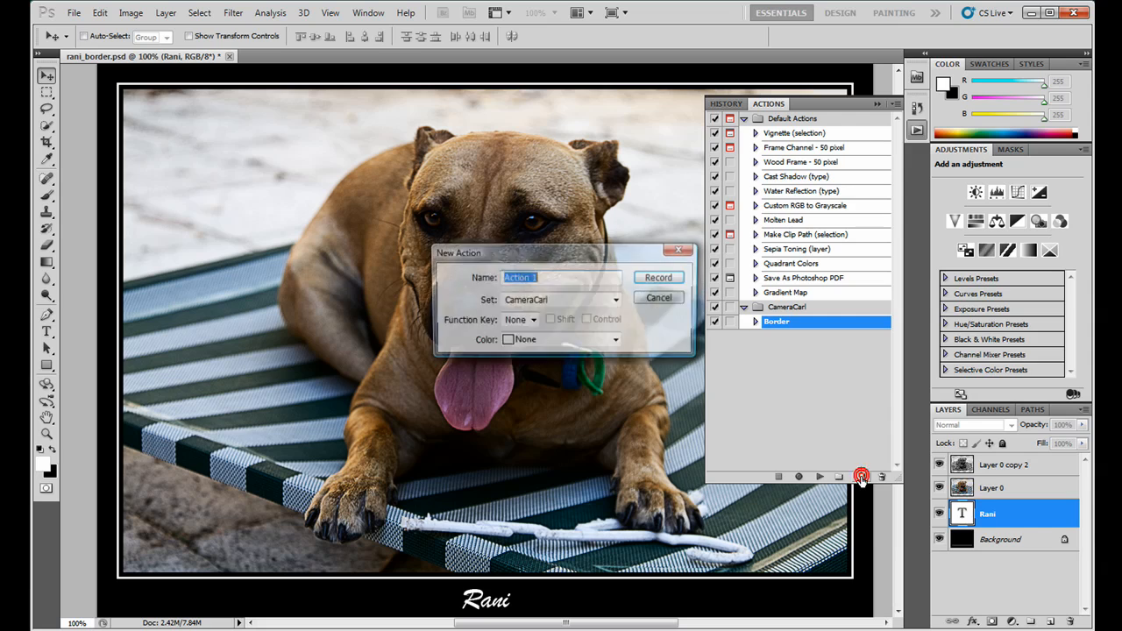
{"action": "type", "text": "BorderBottom"}
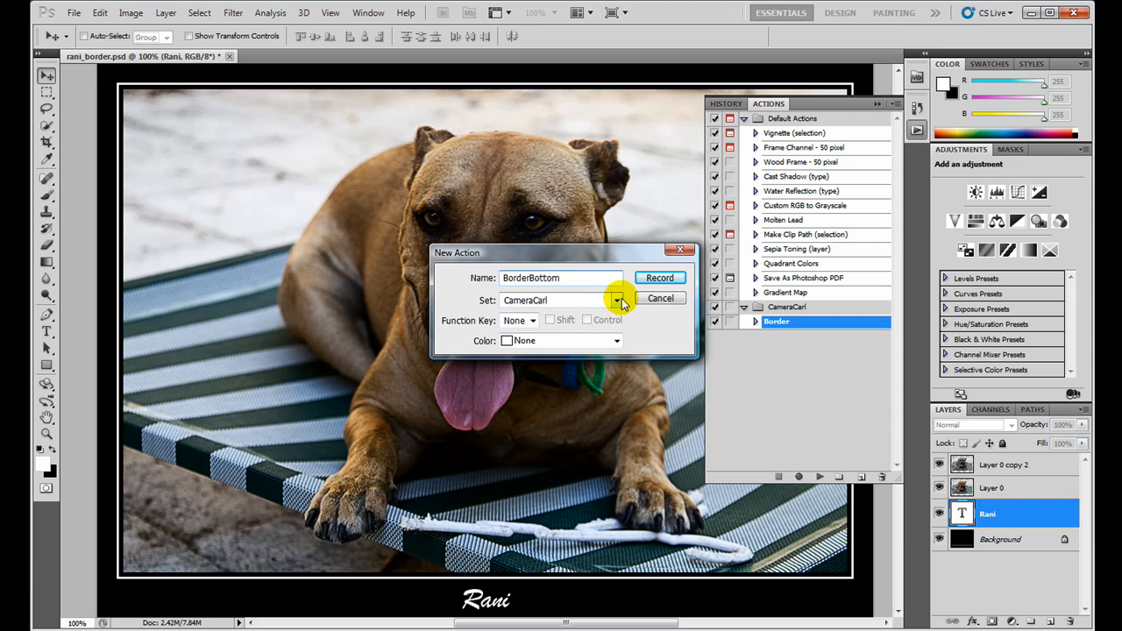
{"action": "left_click", "coordinate": [660, 281]}
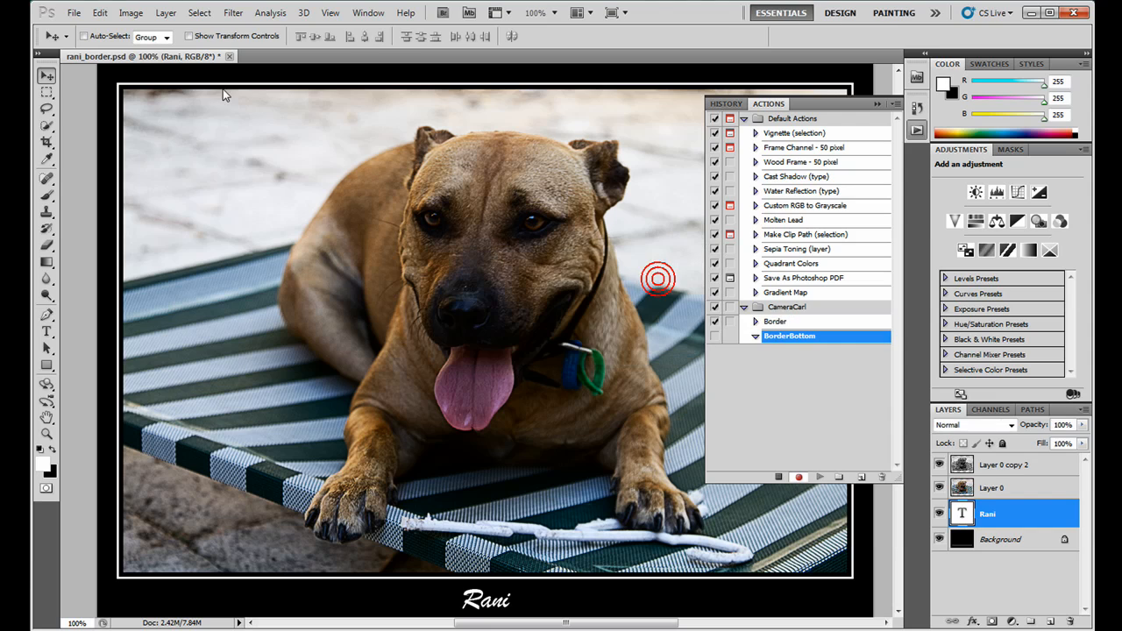
Record a relative canvas extension of 3 pixels in height, anchored at the top centre so it grows only downward
{"action": "left_click", "coordinate": [128, 14]}
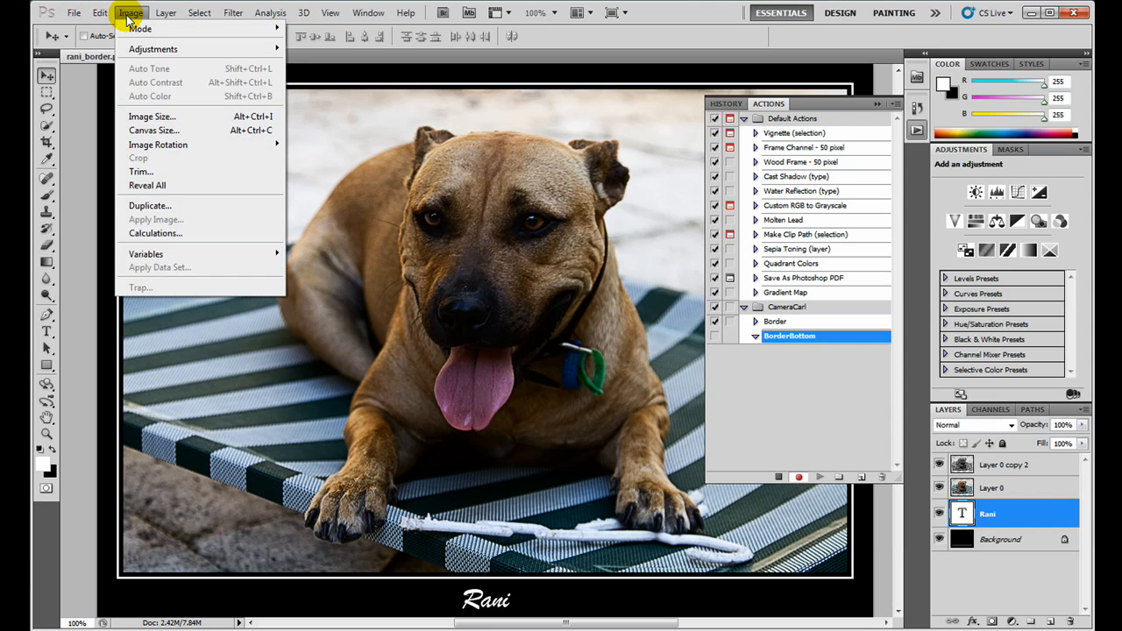
{"action": "left_click", "coordinate": [151, 132]}
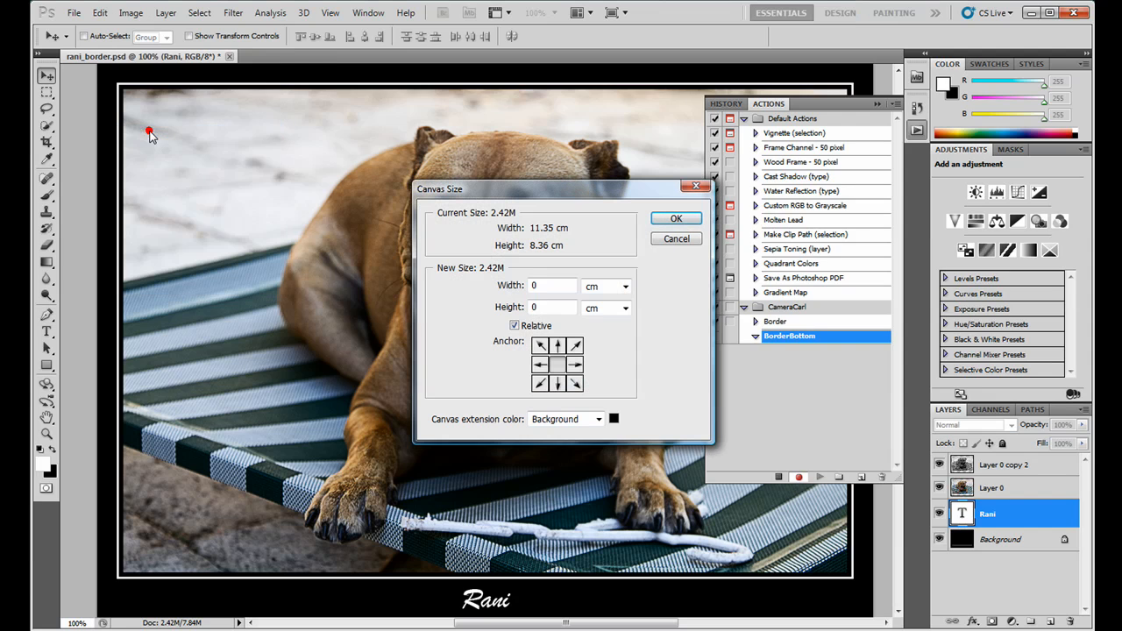
{"action": "double_click", "coordinate": [533, 307]}
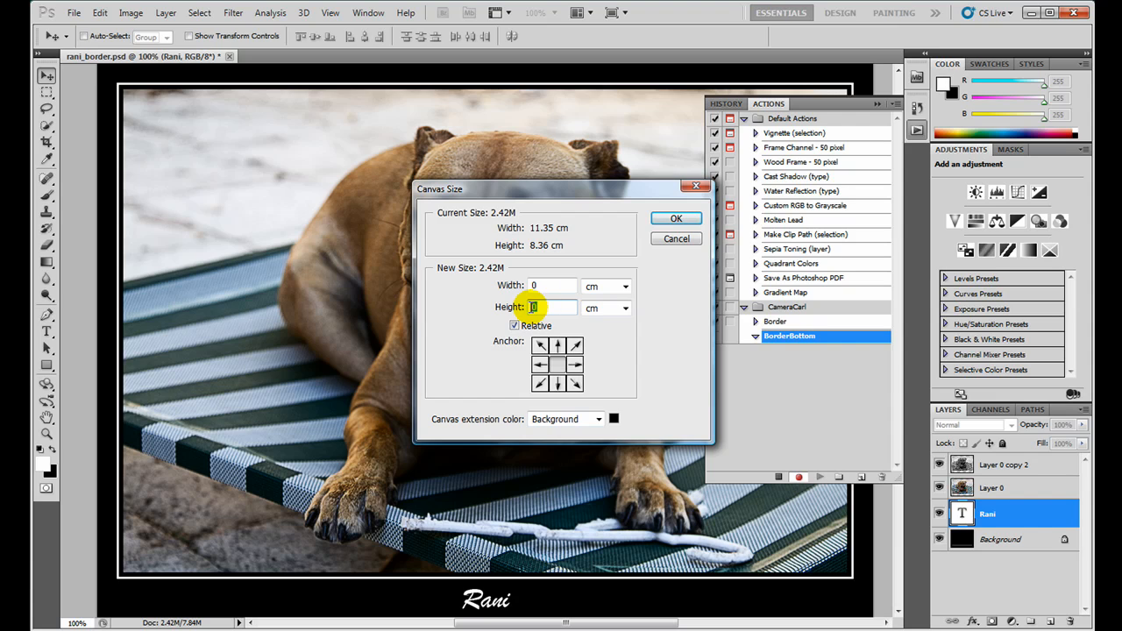
{"action": "left_click", "coordinate": [613, 308]}
{"action": "left_click", "coordinate": [600, 333]}
{"action": "double_click", "coordinate": [527, 306]}
{"action": "type", "text": "3"}
{"action": "left_click", "coordinate": [557, 345]}
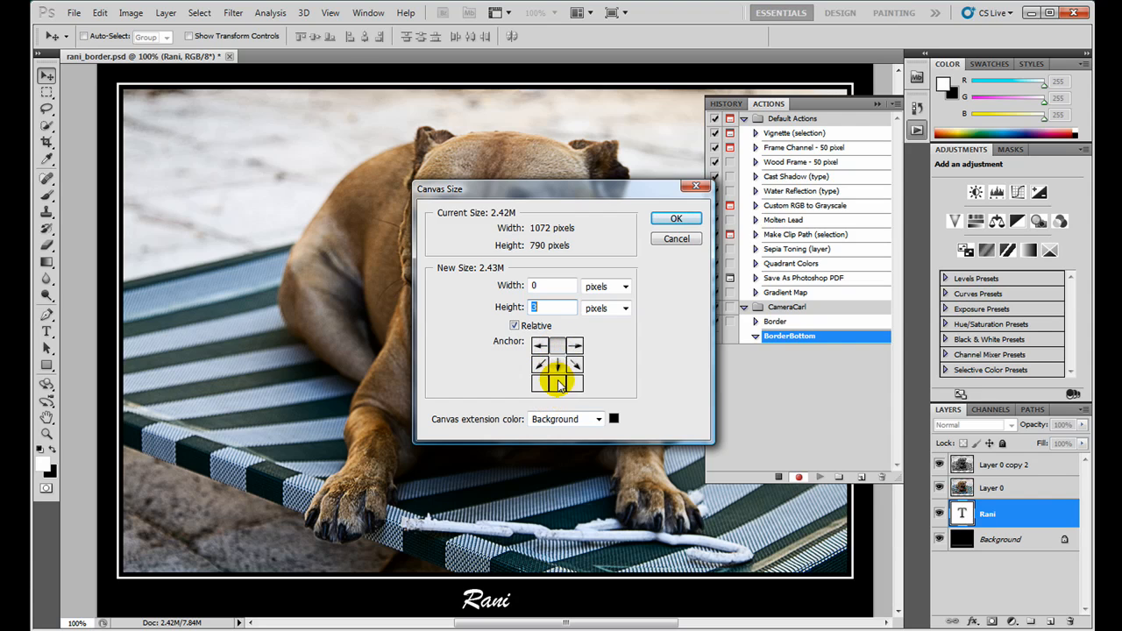
{"action": "left_click", "coordinate": [672, 221]}
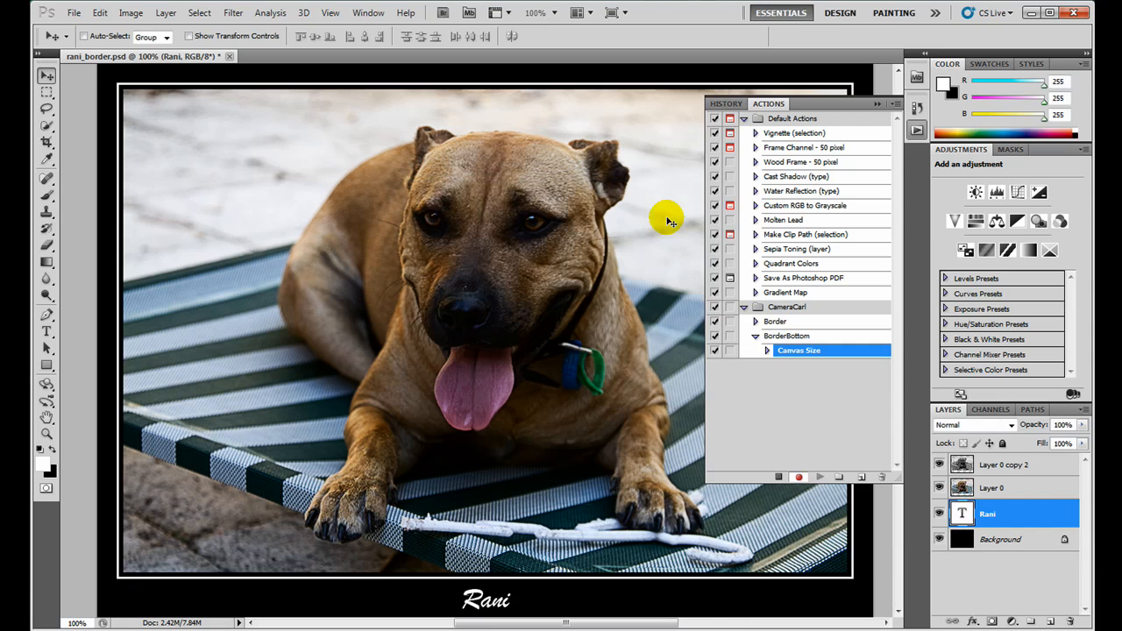
Swap the foreground and background colours, end the recording, and delete the text style and Exchange Swatches steps from BorderBottom
{"action": "left_click", "coordinate": [52, 450]}
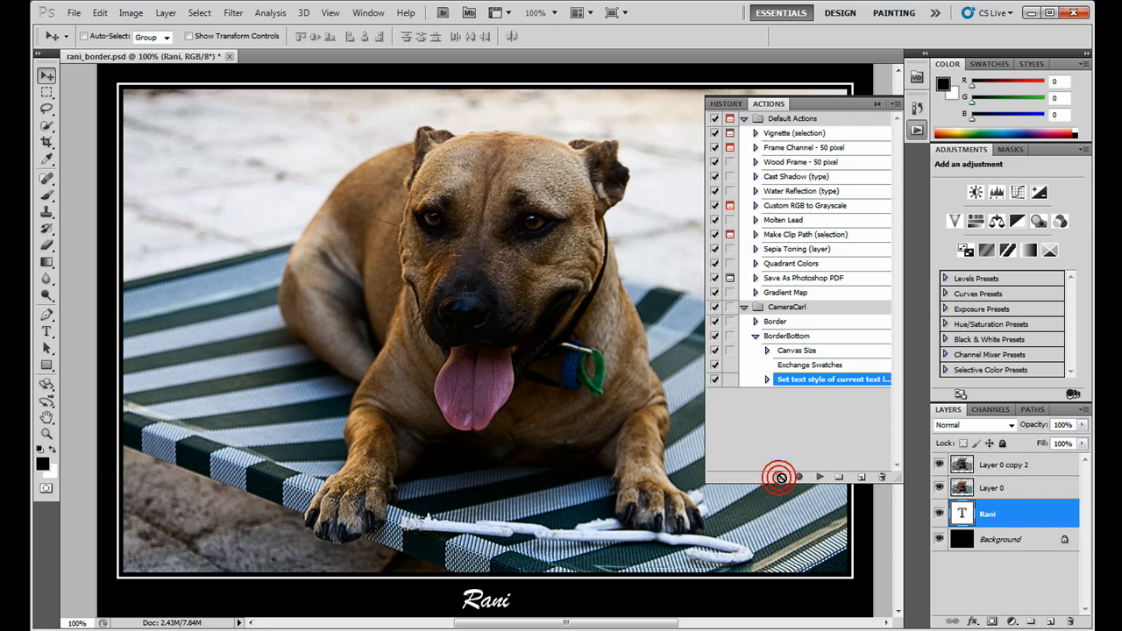
{"action": "left_click_drag", "start_coordinate": [782, 378], "coordinate": [882, 476]}
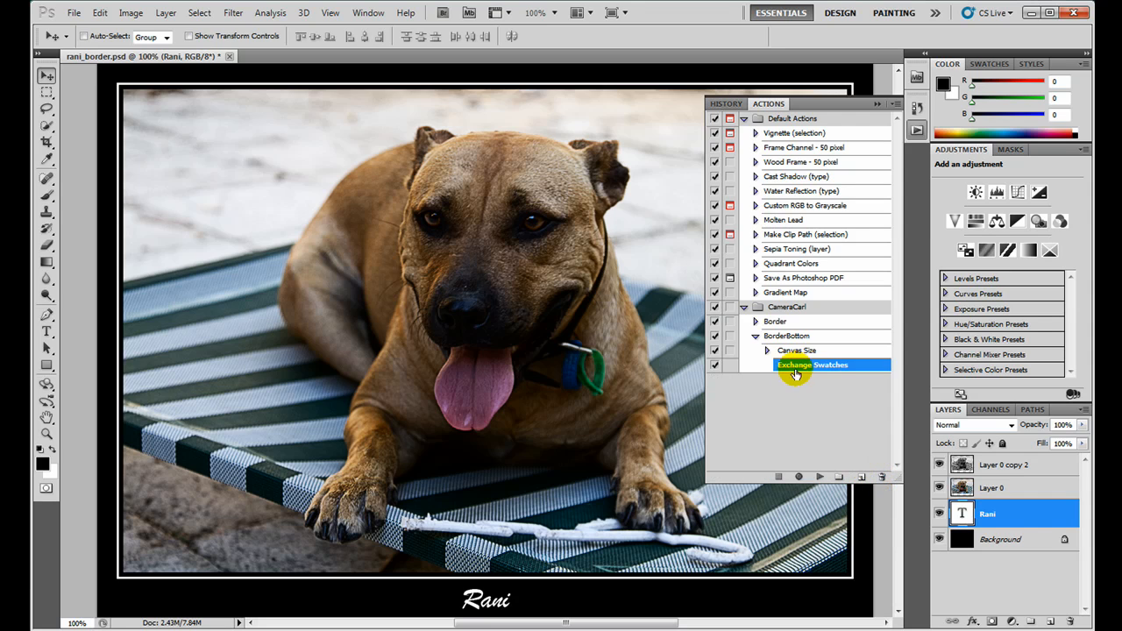
{"action": "left_click_drag", "start_coordinate": [796, 374], "coordinate": [883, 478]}
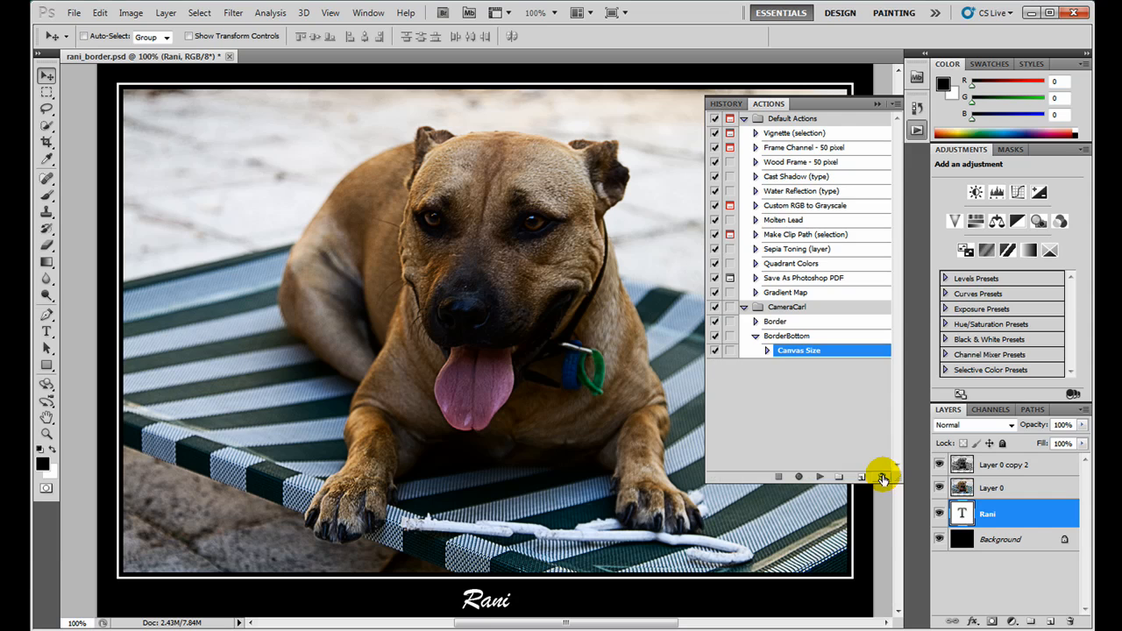
Play the BorderBottom action repeatedly to add a white strip along the image's bottom edge
{"action": "left_click", "coordinate": [781, 338]}
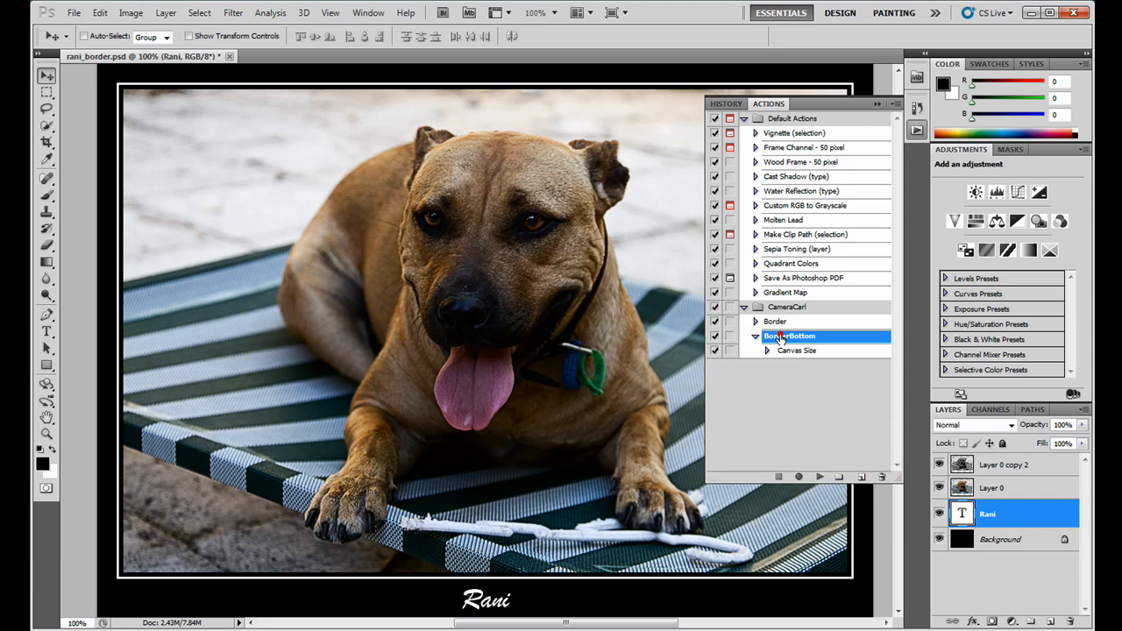
{"action": "left_click", "coordinate": [822, 478]}
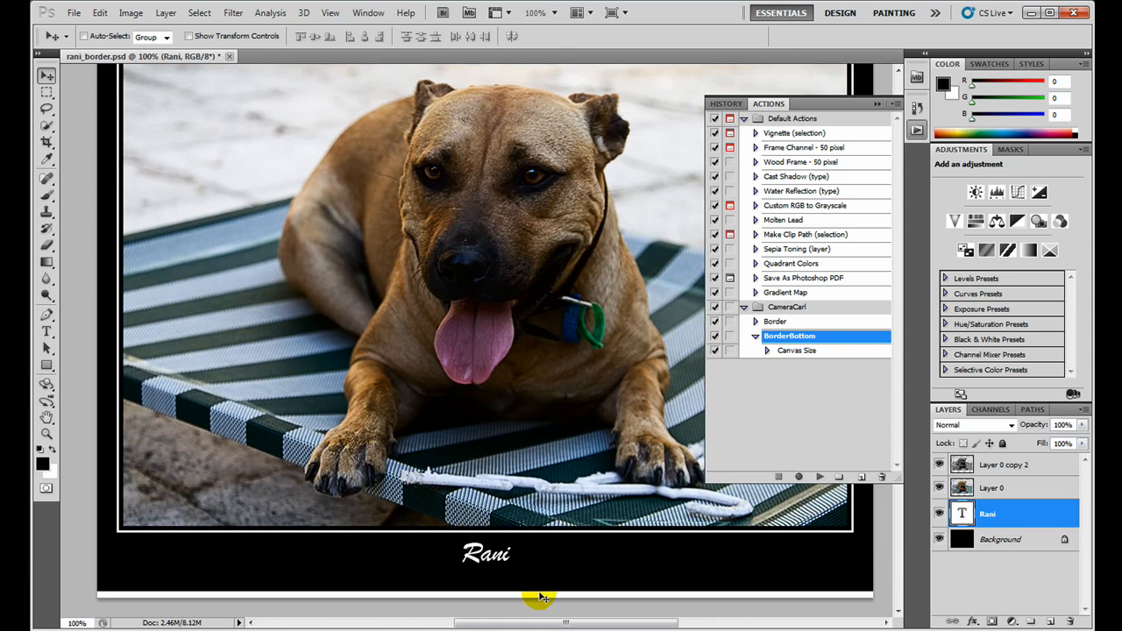
{"action": "left_click", "coordinate": [819, 478]}
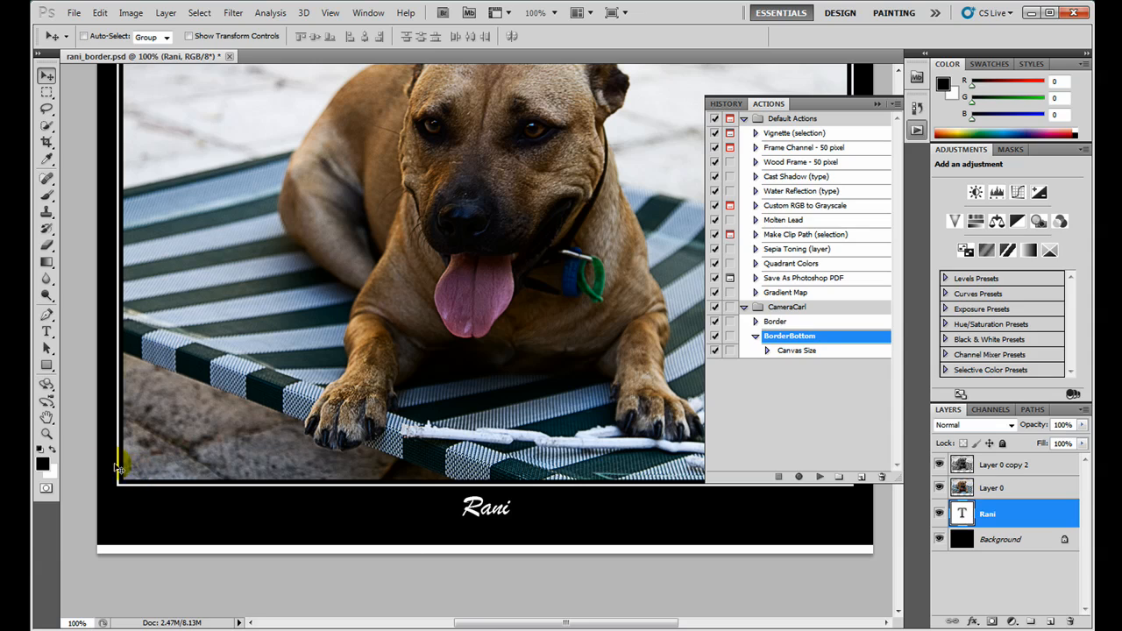
Restore white foreground and black background, play BorderBottom again, and collapse the action's steps
{"action": "left_click", "coordinate": [52, 448]}
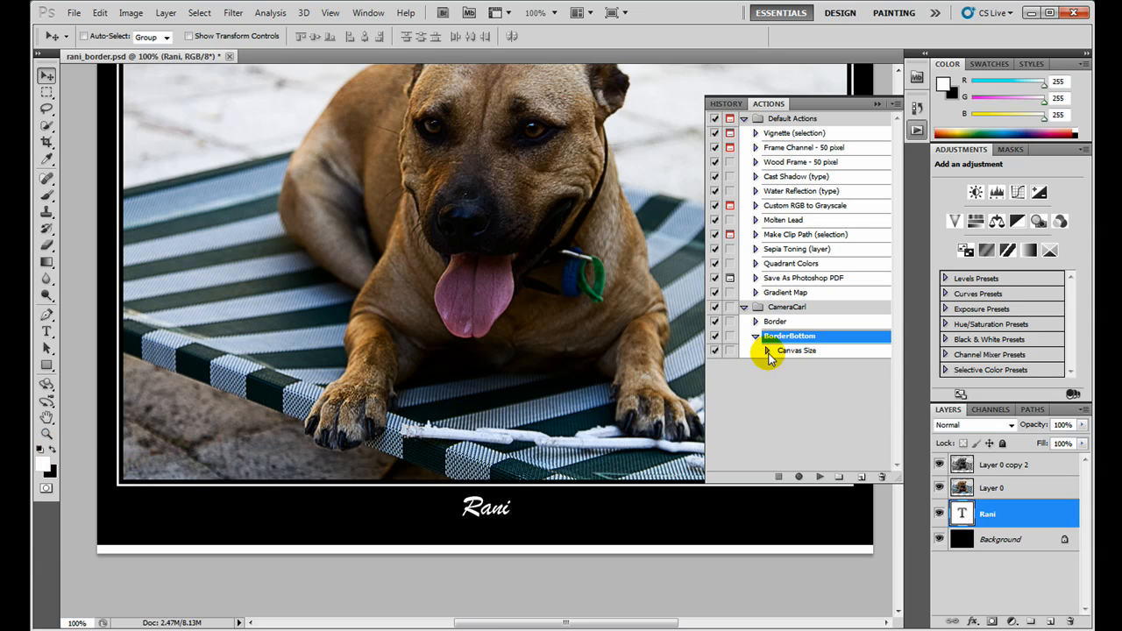
{"action": "left_click", "coordinate": [819, 478]}
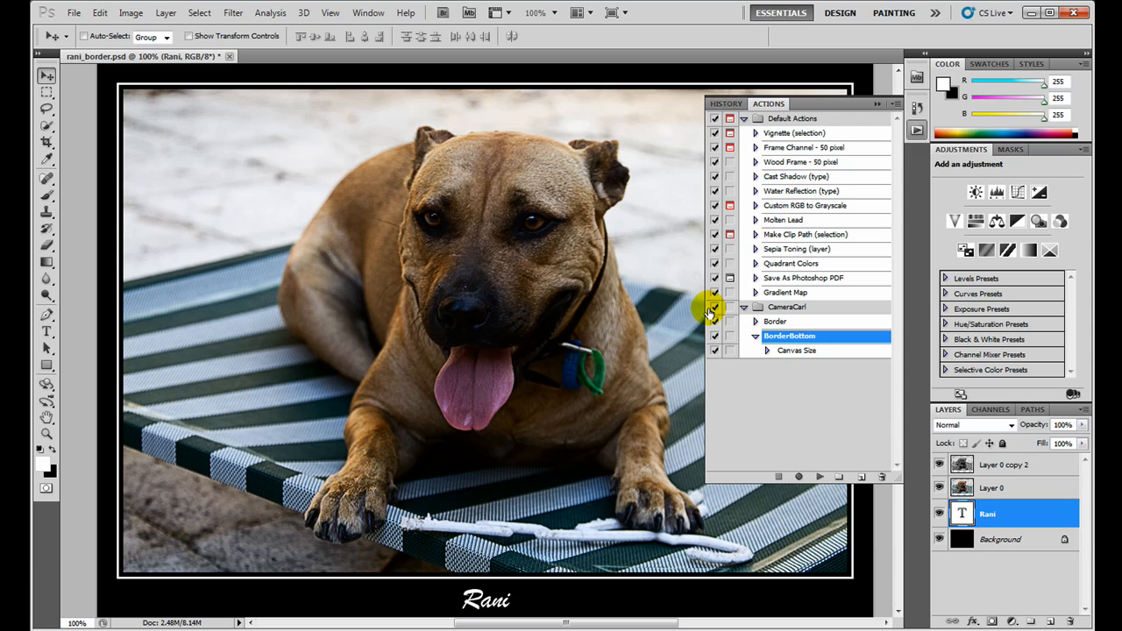
{"action": "left_click", "coordinate": [757, 339]}
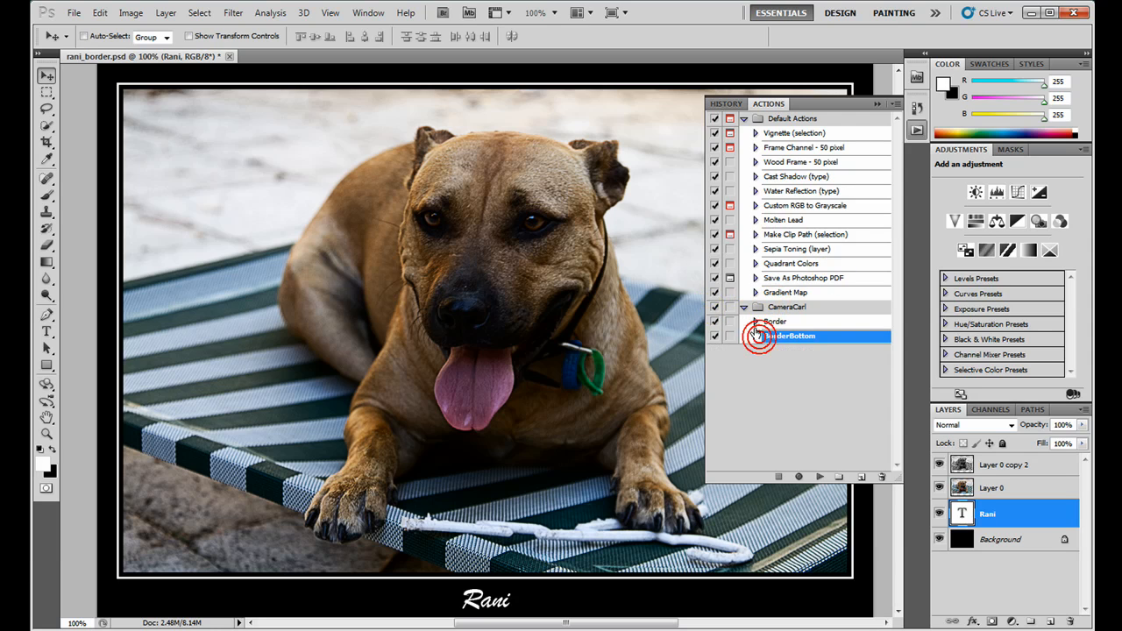
Save the CameraCarl action set as the action file CameraCarl in the latest_tutorial folder
{"action": "left_click", "coordinate": [800, 307]}
{"action": "left_click", "coordinate": [895, 106]}
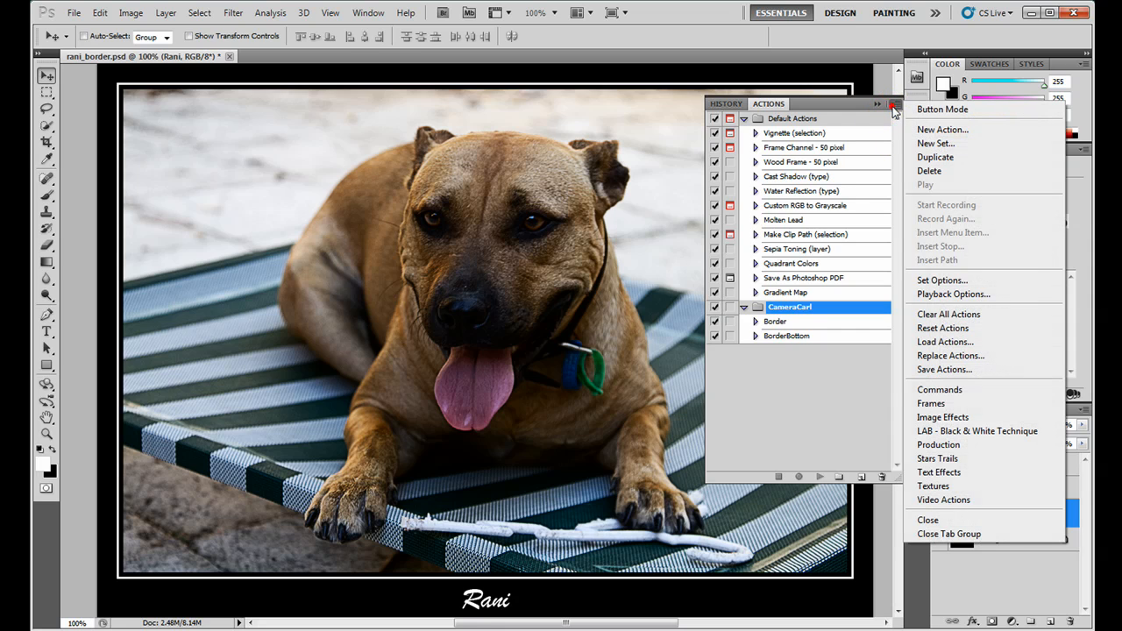
{"action": "left_click", "coordinate": [955, 369]}
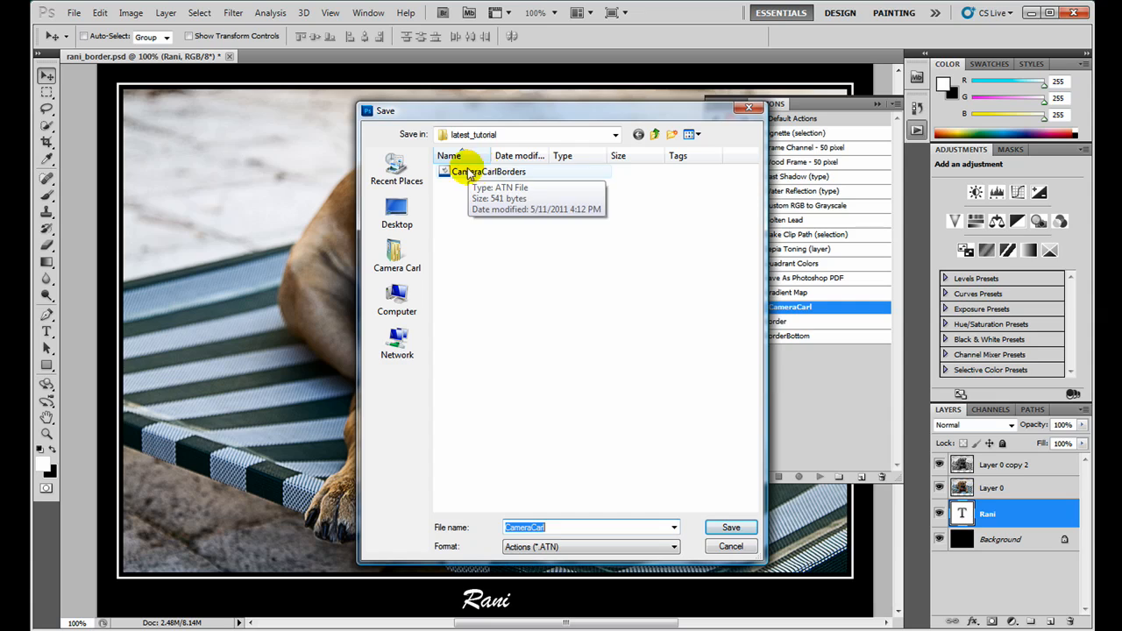
{"action": "left_click", "coordinate": [558, 528]}
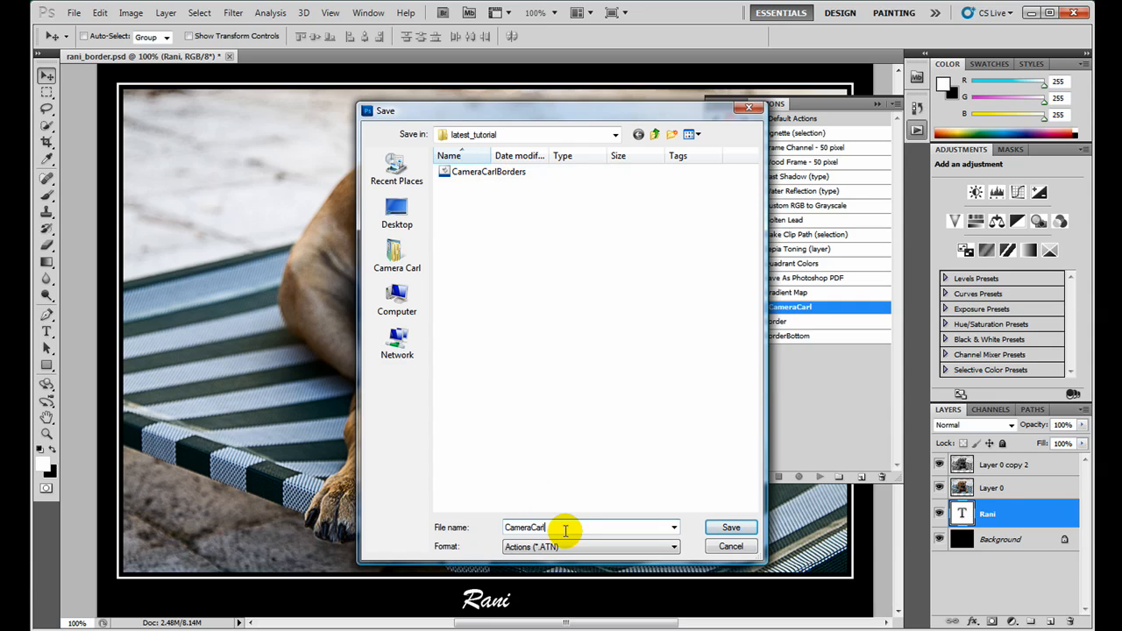
{"action": "left_click", "coordinate": [729, 529]}
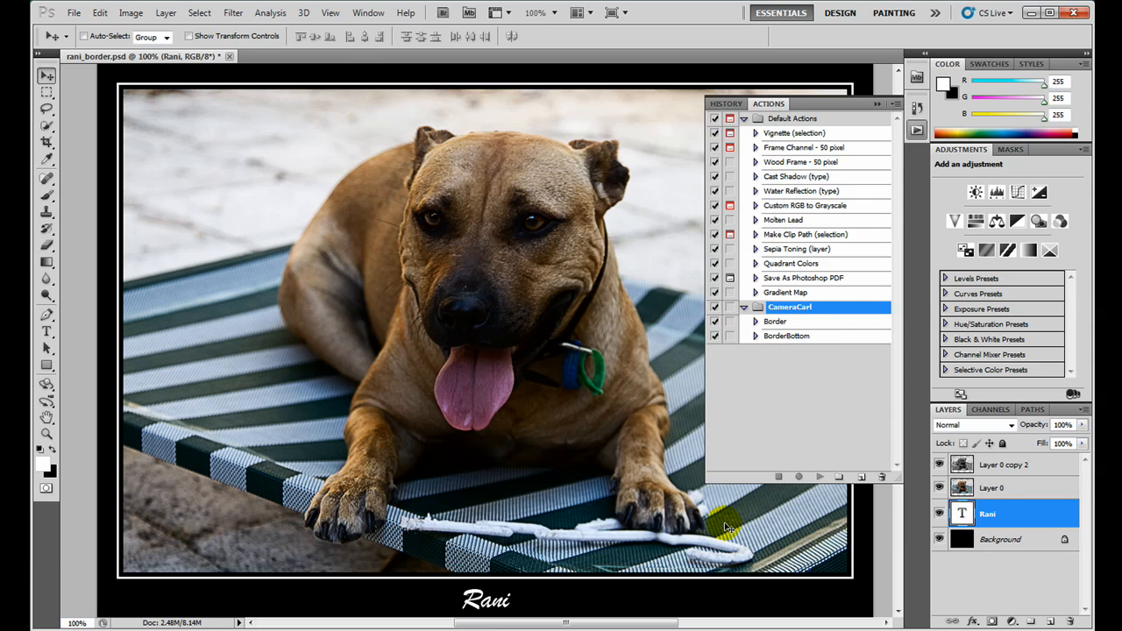
Delete the CameraCarl action set and load it back from the CameraCarl2 action file in the latest_tutorial folder
{"action": "left_click", "coordinate": [804, 309]}
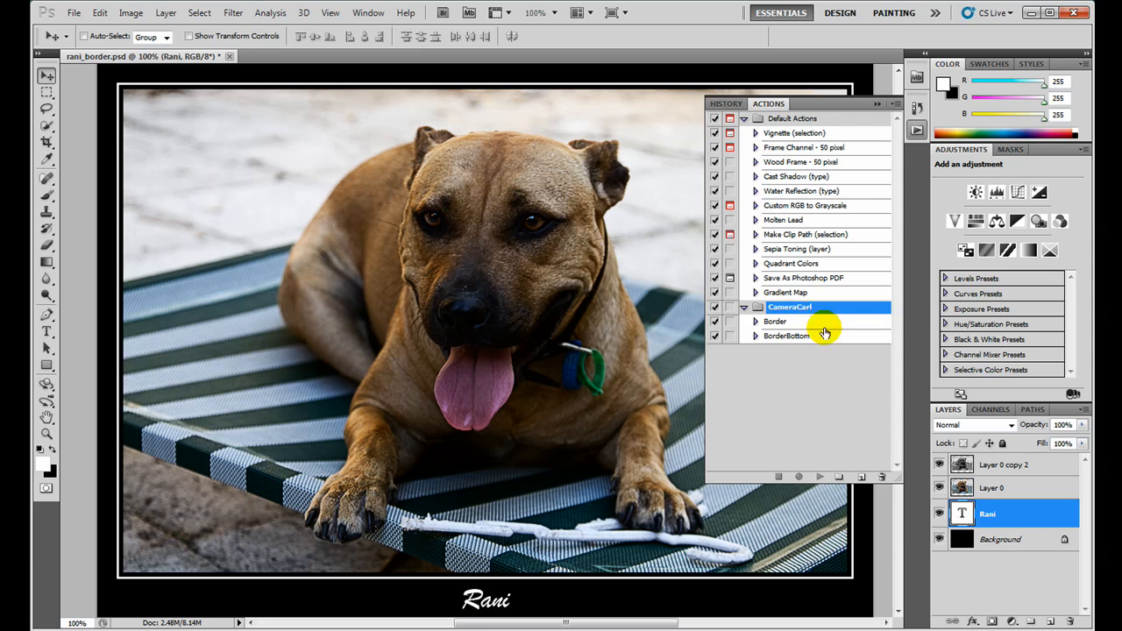
{"action": "left_click_drag", "start_coordinate": [809, 307], "coordinate": [882, 478]}
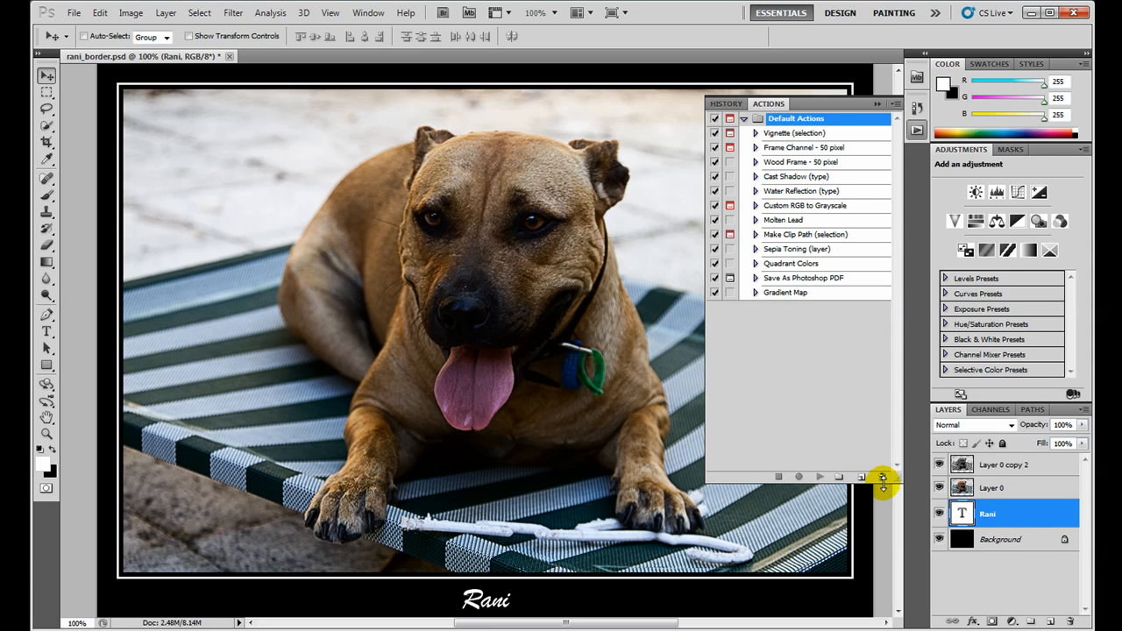
{"action": "left_click", "coordinate": [895, 104]}
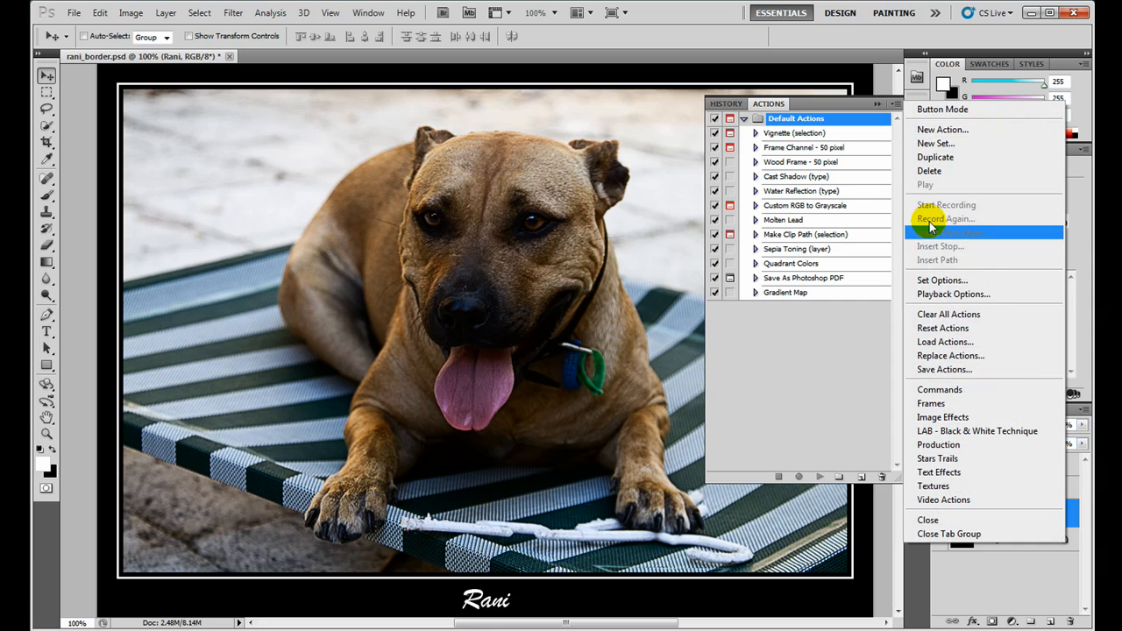
{"action": "left_click", "coordinate": [944, 342]}
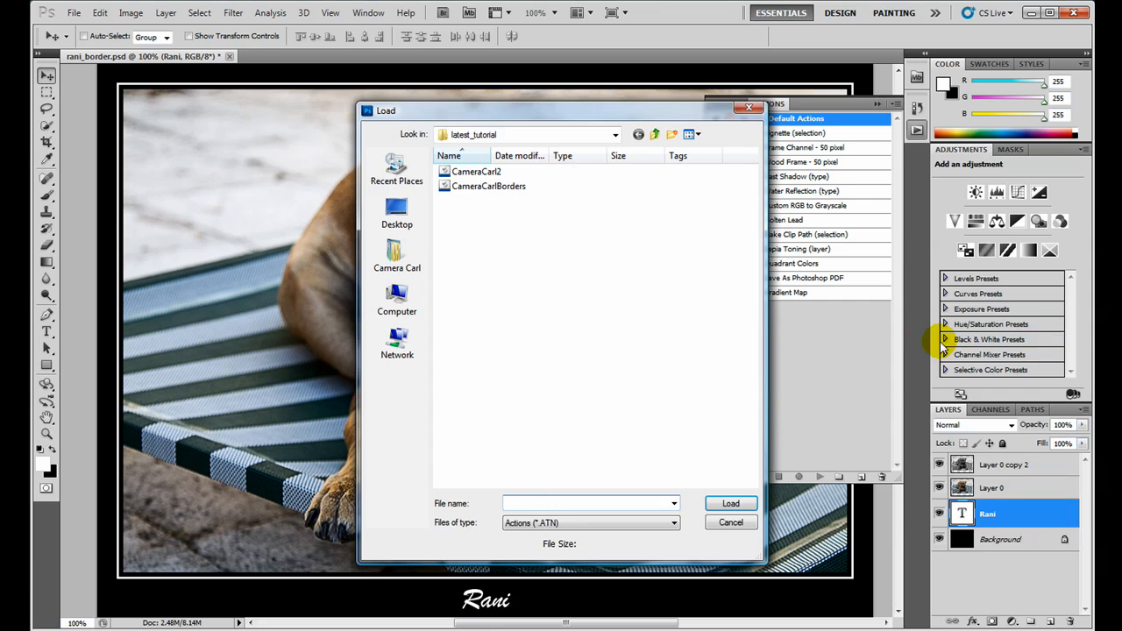
{"action": "left_click", "coordinate": [481, 173]}
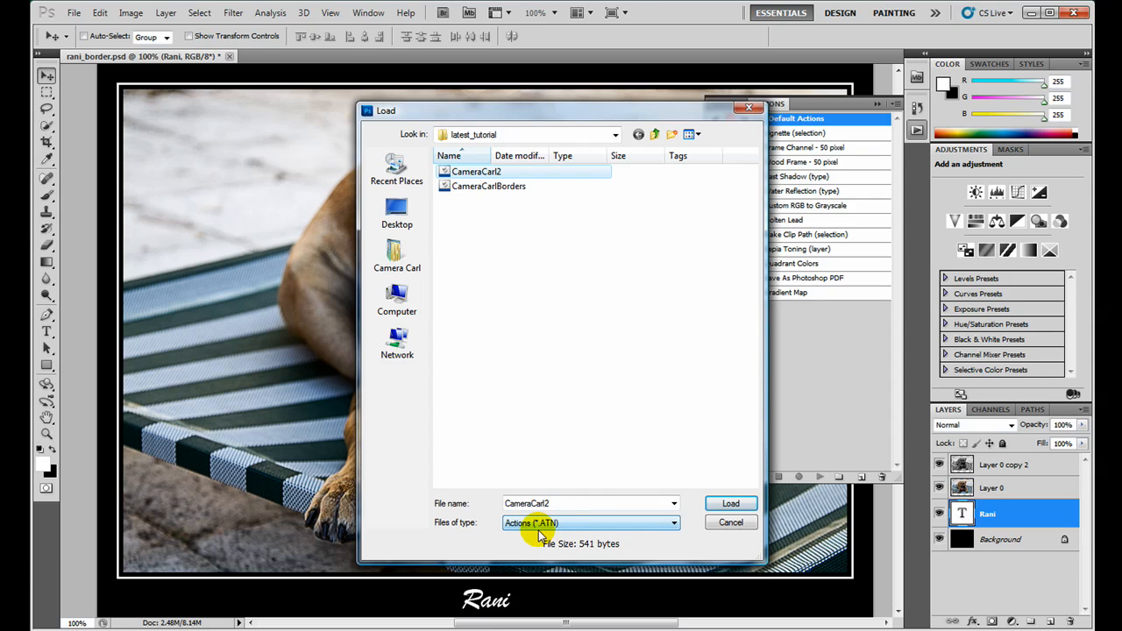
{"action": "left_click", "coordinate": [719, 505]}
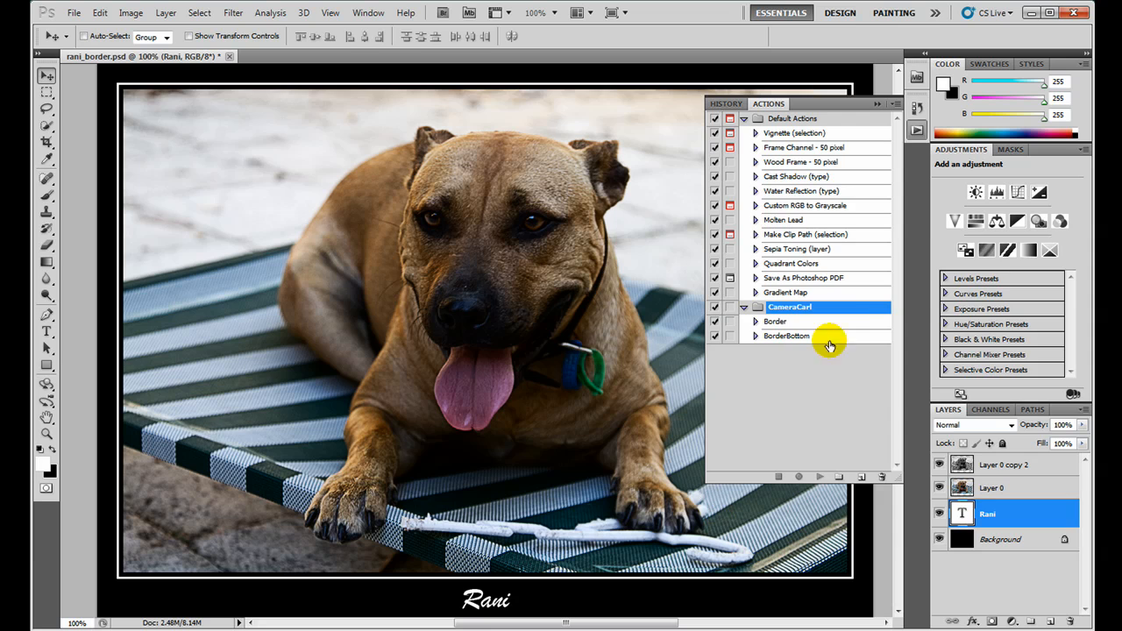
Play the CameraCarl set's Border action once before and once after swapping the foreground and background colours
{"action": "left_click", "coordinate": [776, 323]}
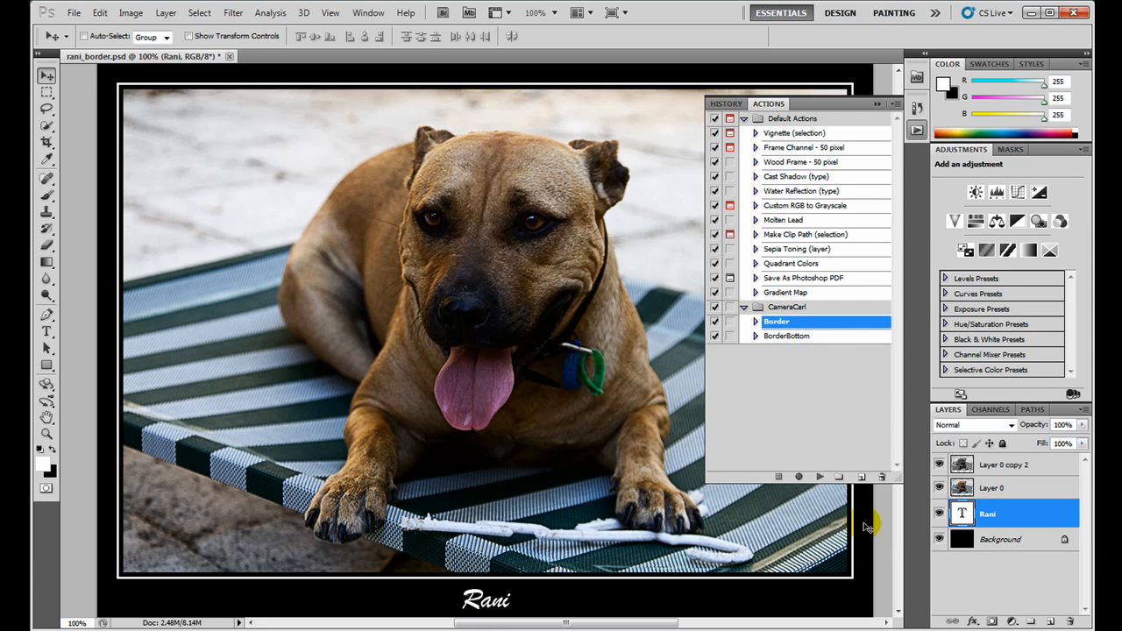
{"action": "left_click", "coordinate": [820, 476]}
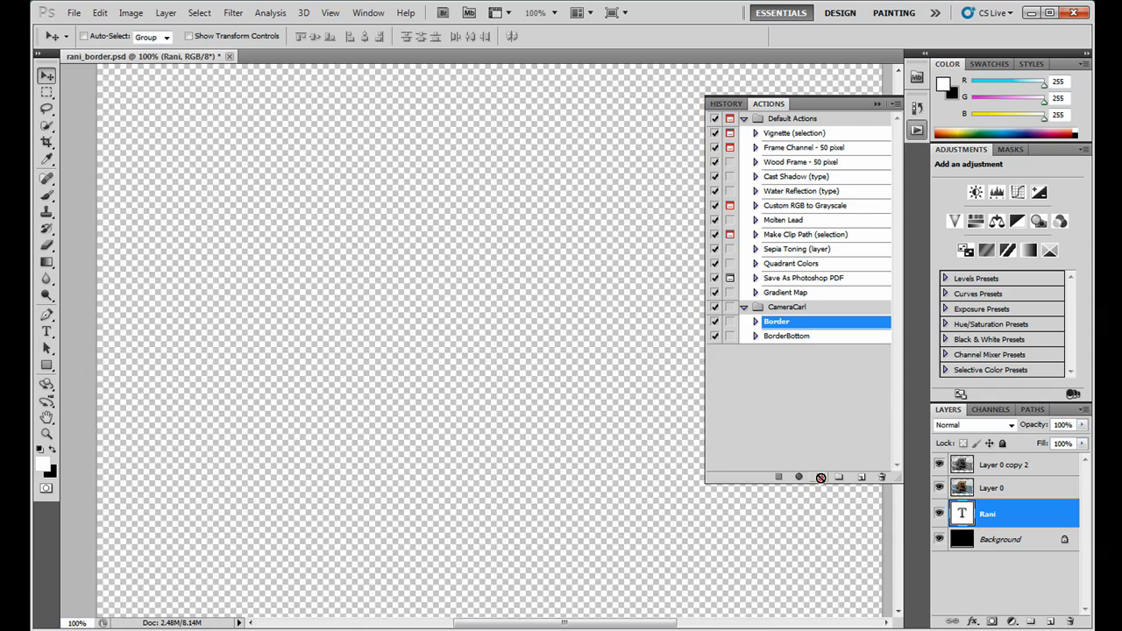
{"action": "left_click", "coordinate": [50, 451]}
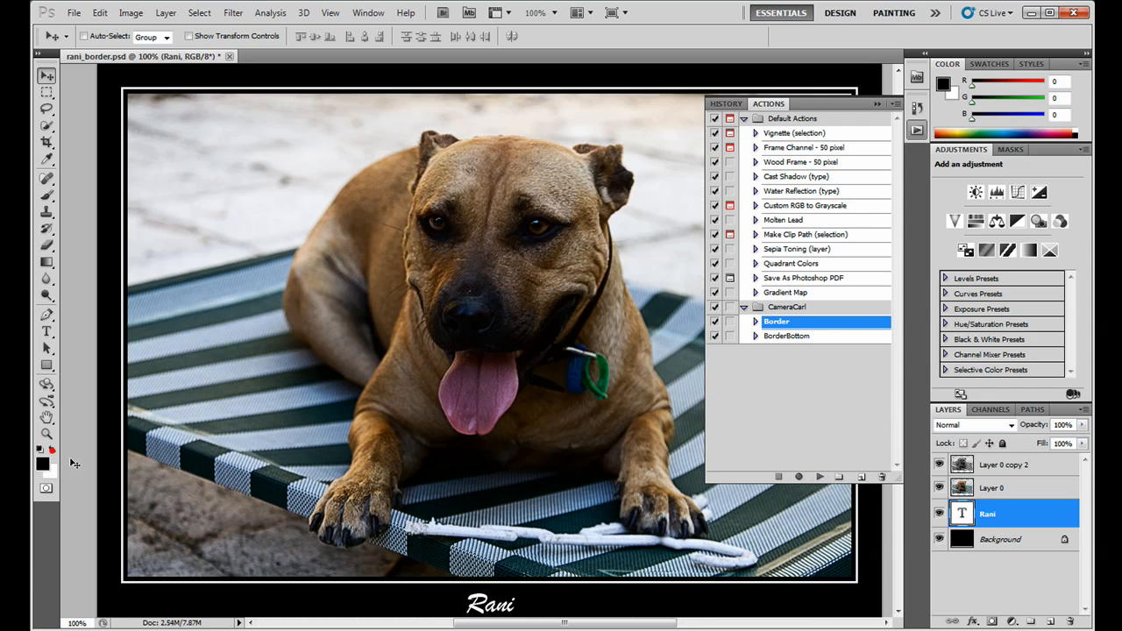
{"action": "left_click", "coordinate": [822, 478]}
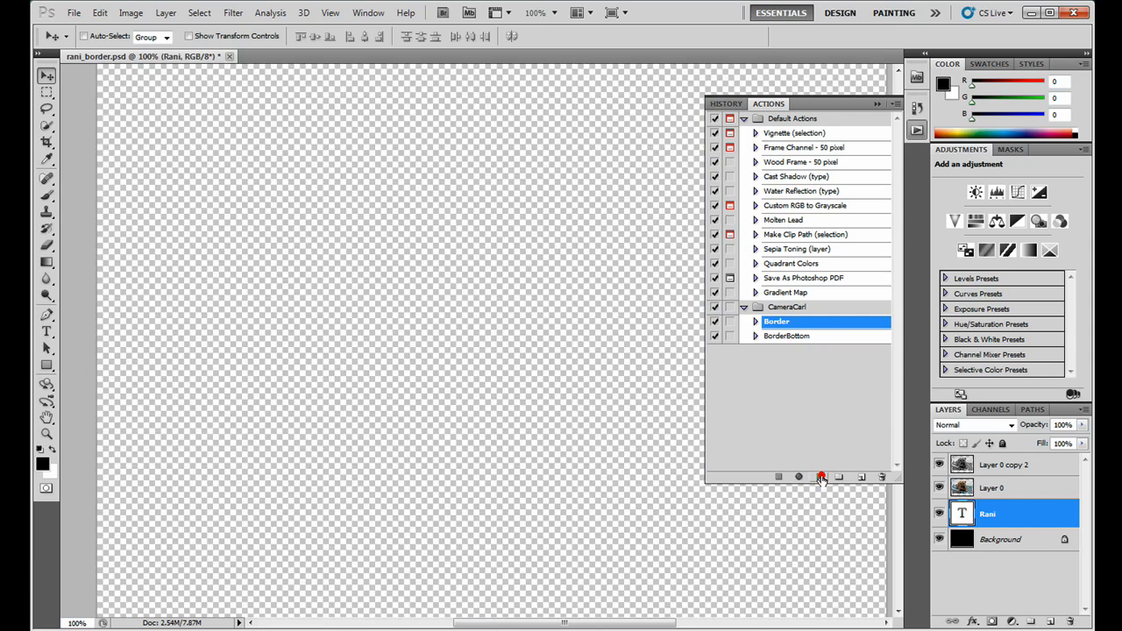